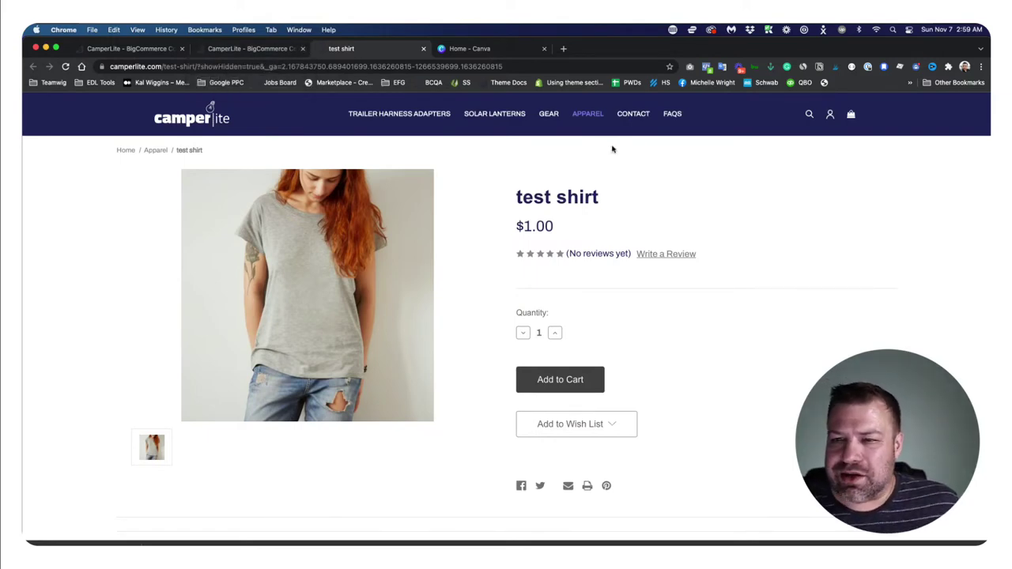
Turn on inventory tracking for the test shirt with stock 15 and low stock 10, and save.
click(251, 49)
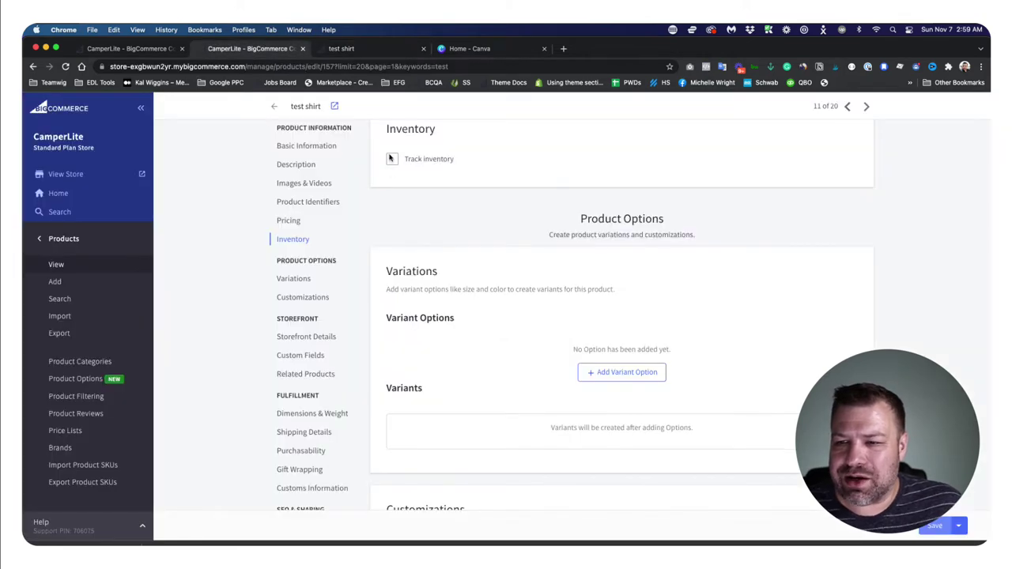
click(392, 158)
scroll(393, 191, up, 2)
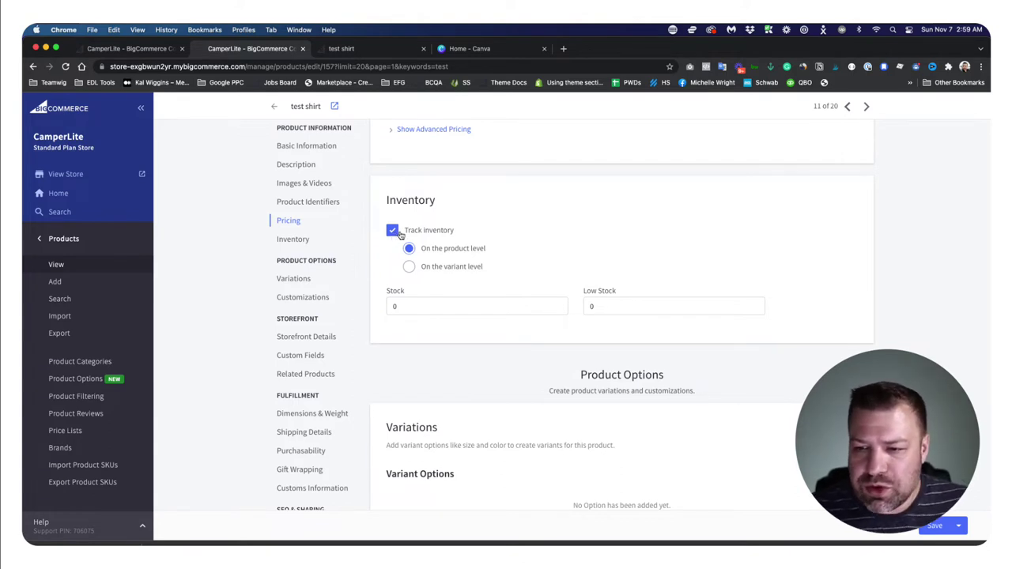
drag(403, 304, 367, 306)
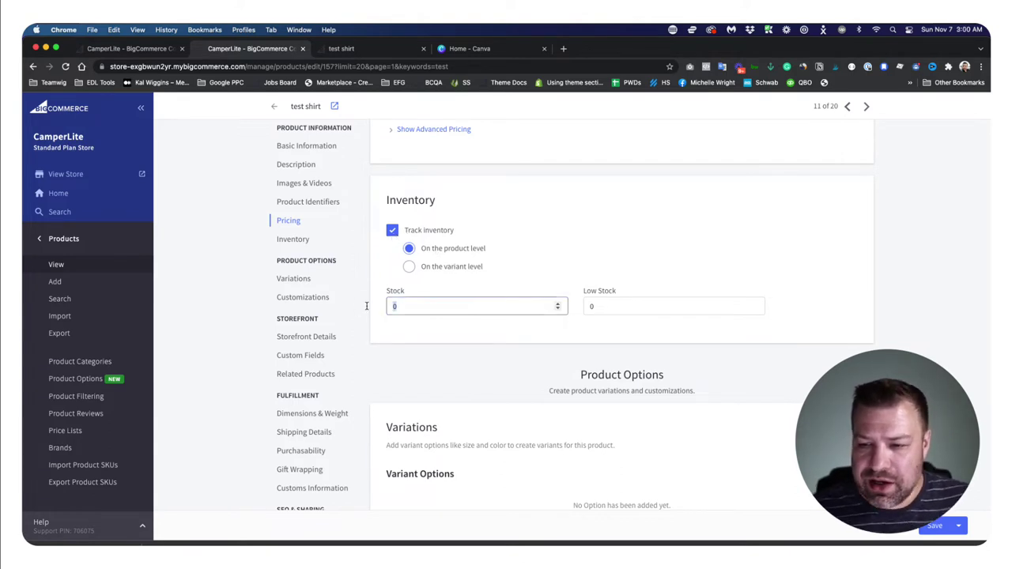
text(15)
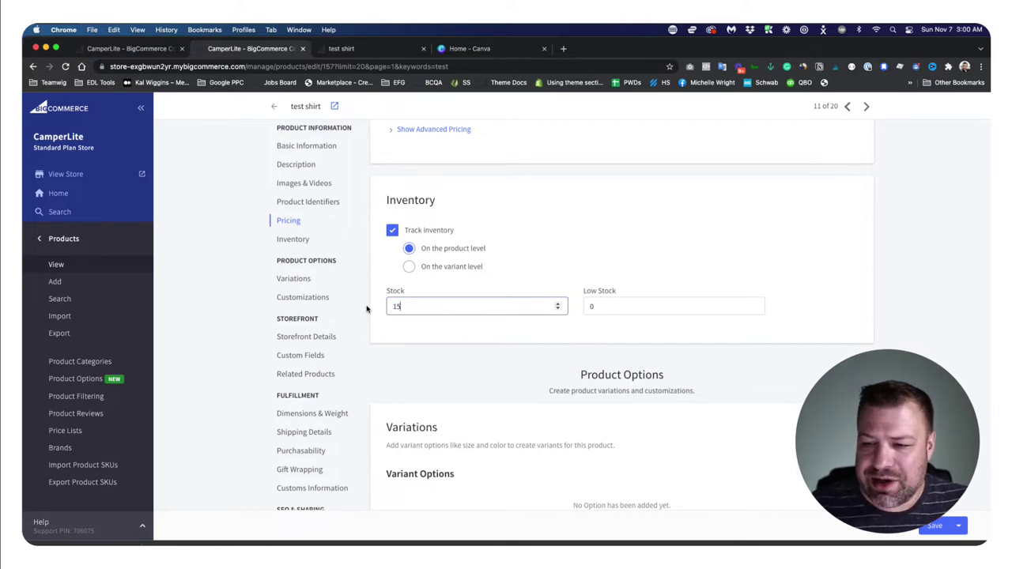
key(Tab)
drag(388, 307, 378, 308)
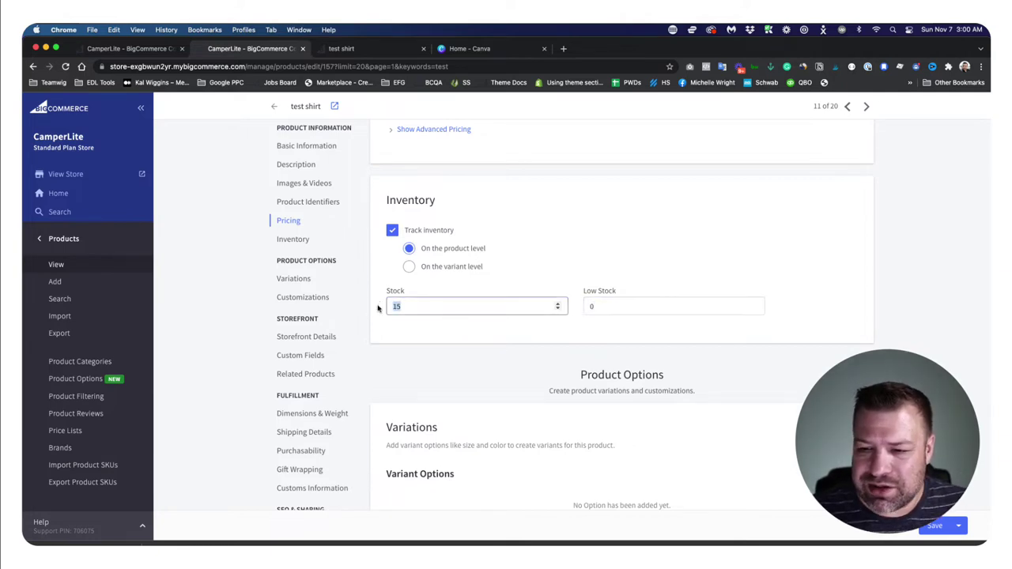
drag(605, 307, 578, 308)
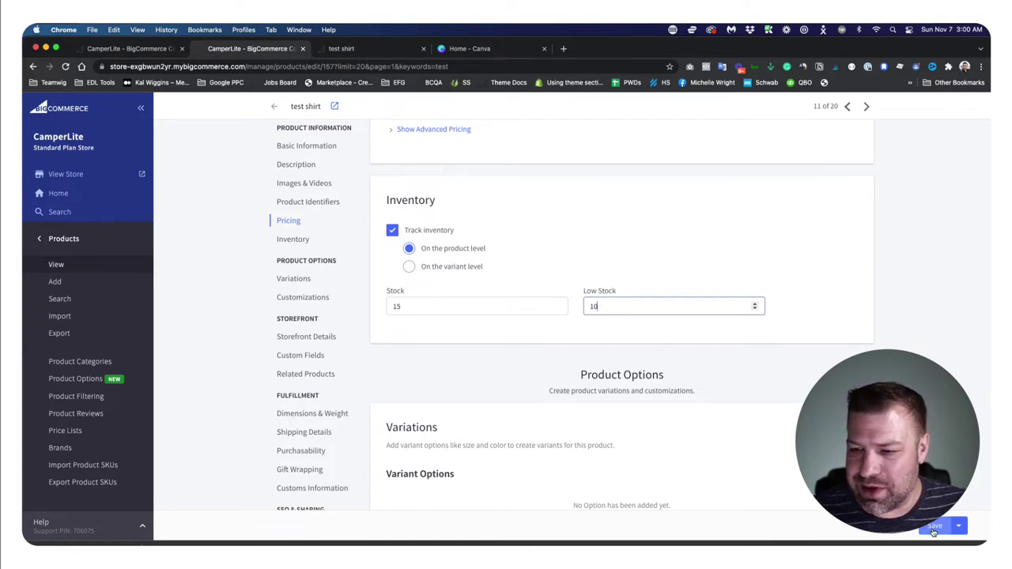
drag(617, 306, 575, 308)
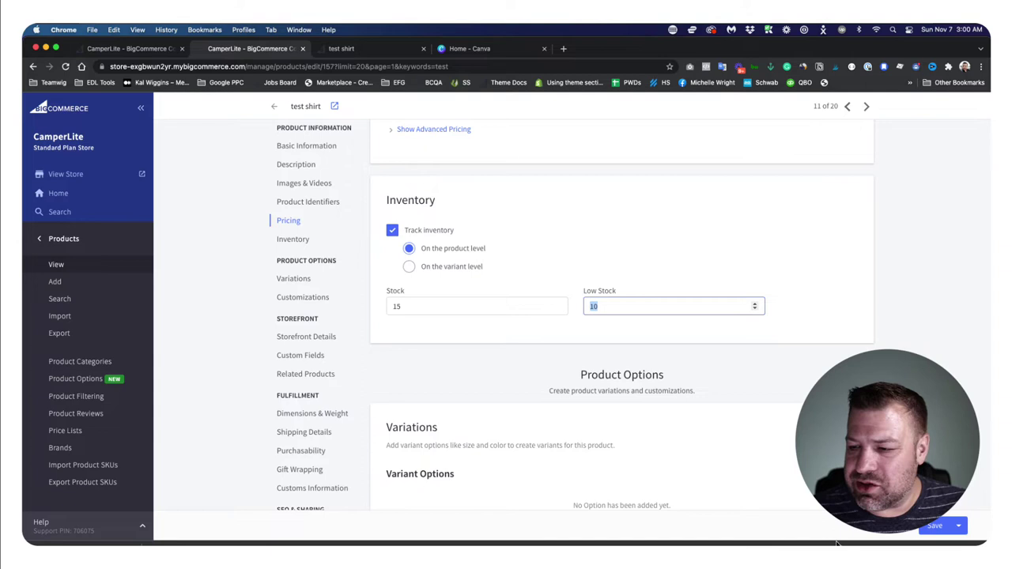
click(933, 527)
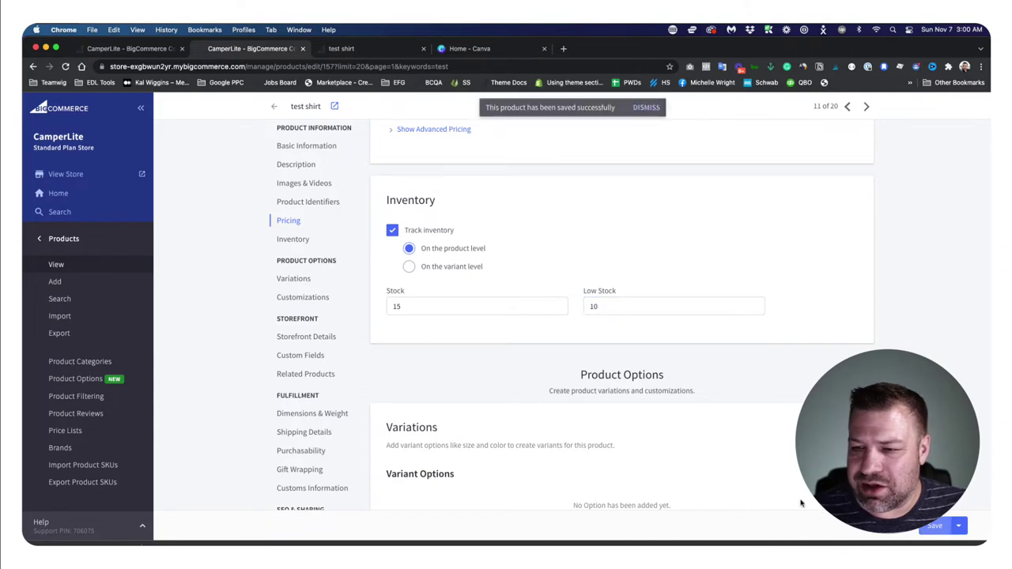
Change the test shirt's stock quantity to 0 and save the product.
click(379, 52)
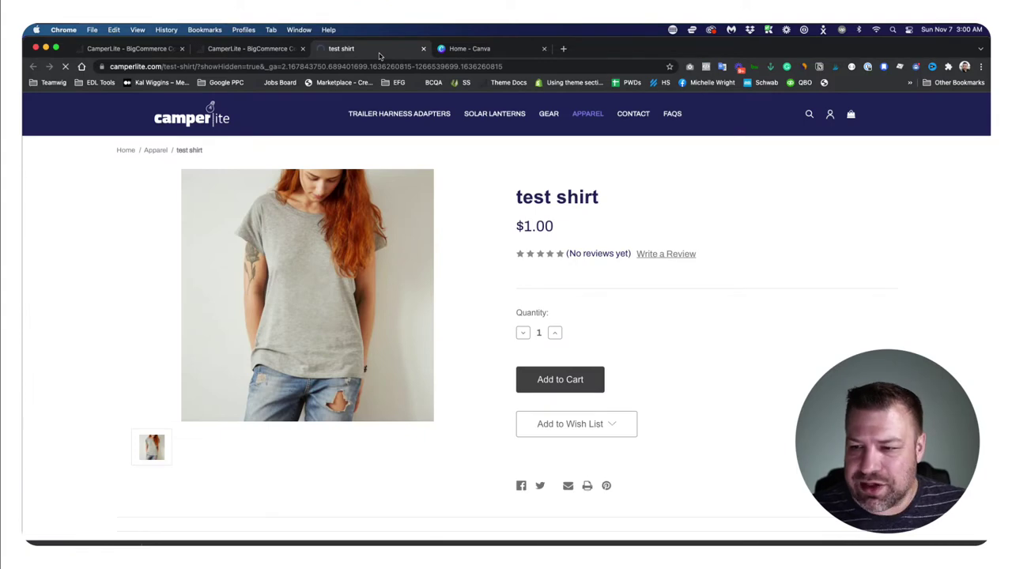
click(257, 49)
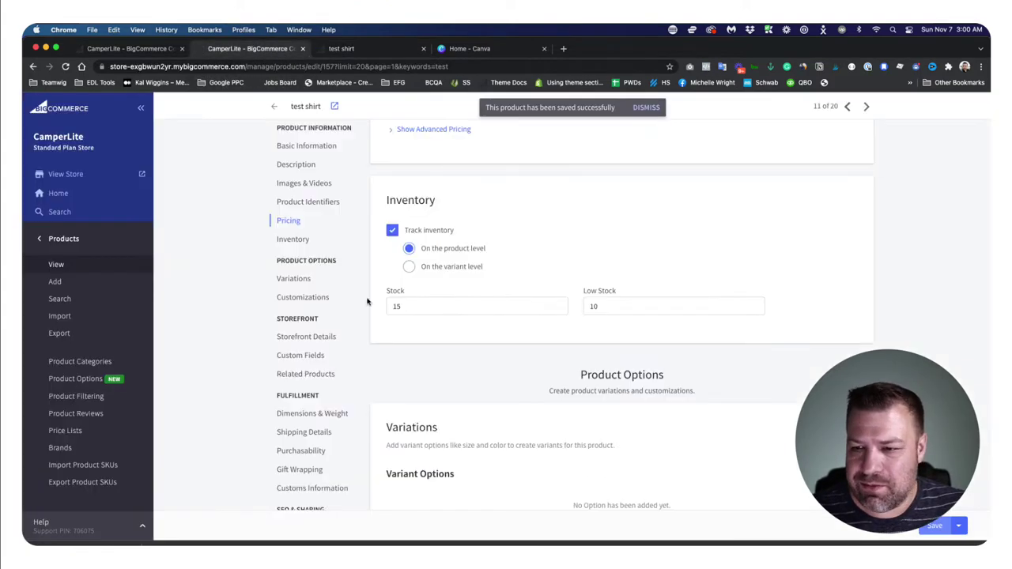
click(372, 306)
key(BackSpace)
key(BackSpace)
text(0)
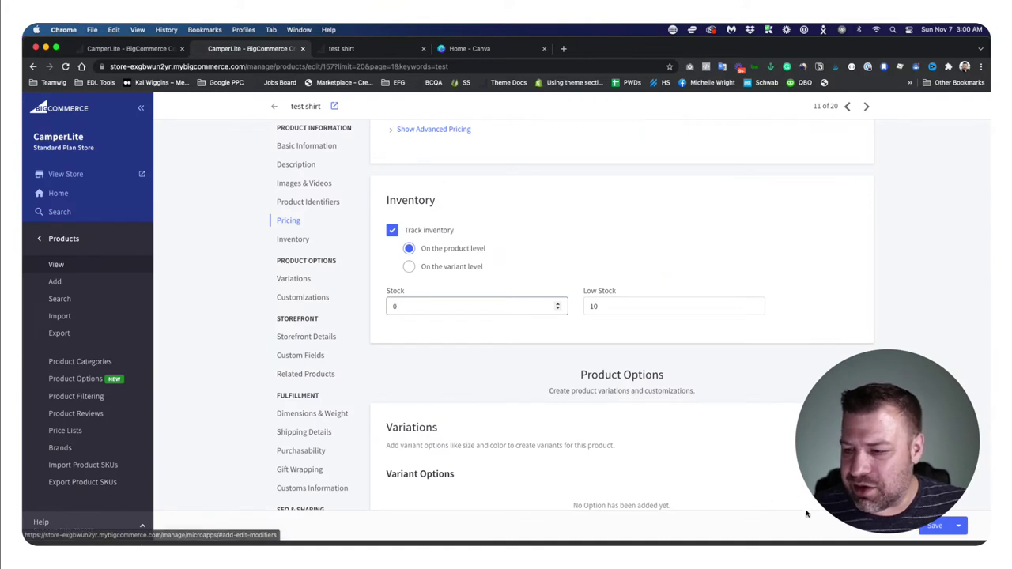
click(941, 528)
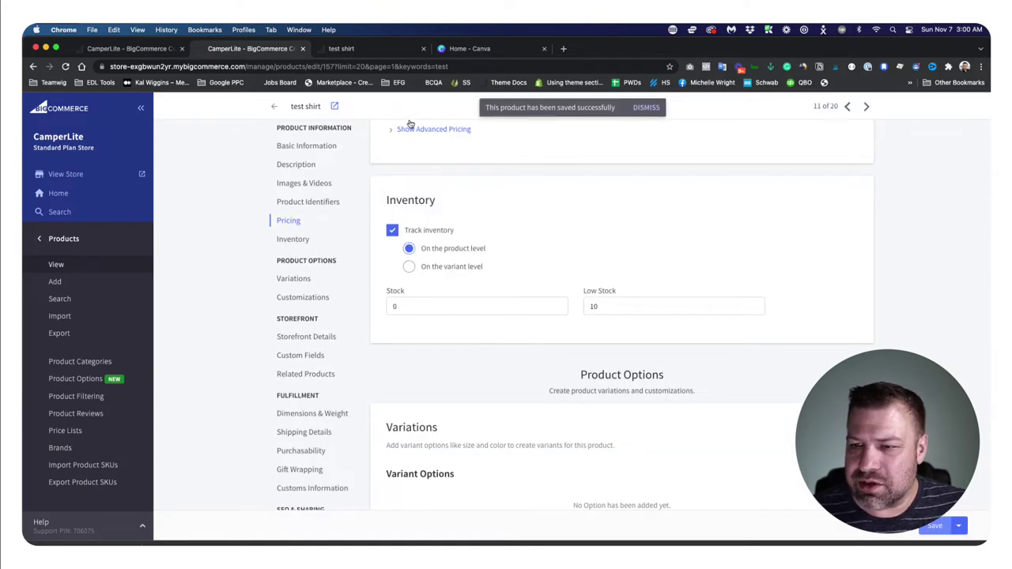
Reload the shirt's storefront page to confirm it now reads 'Out of stock'.
click(357, 48)
key(super+r)
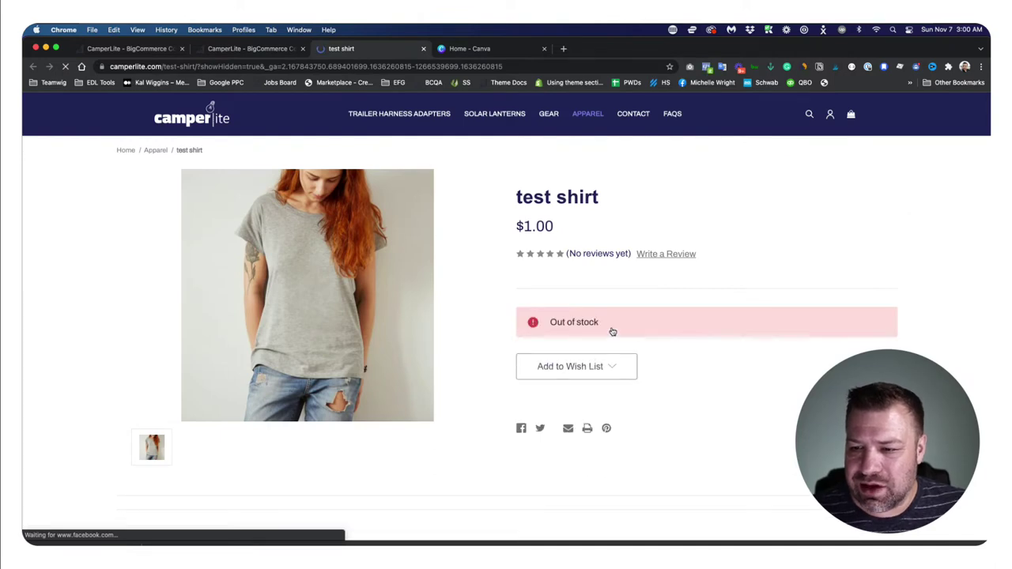
triple_click(558, 322)
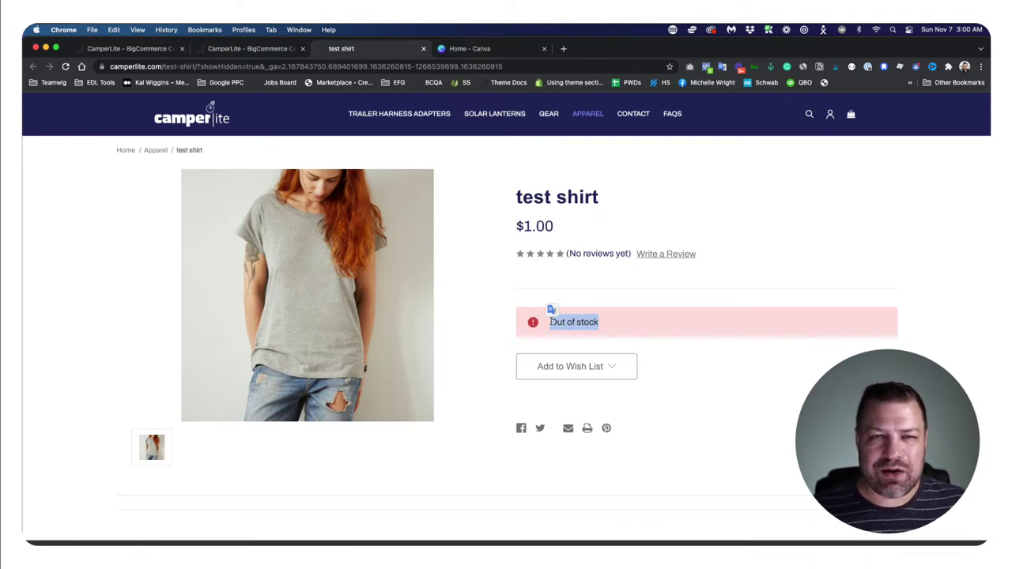
click(591, 343)
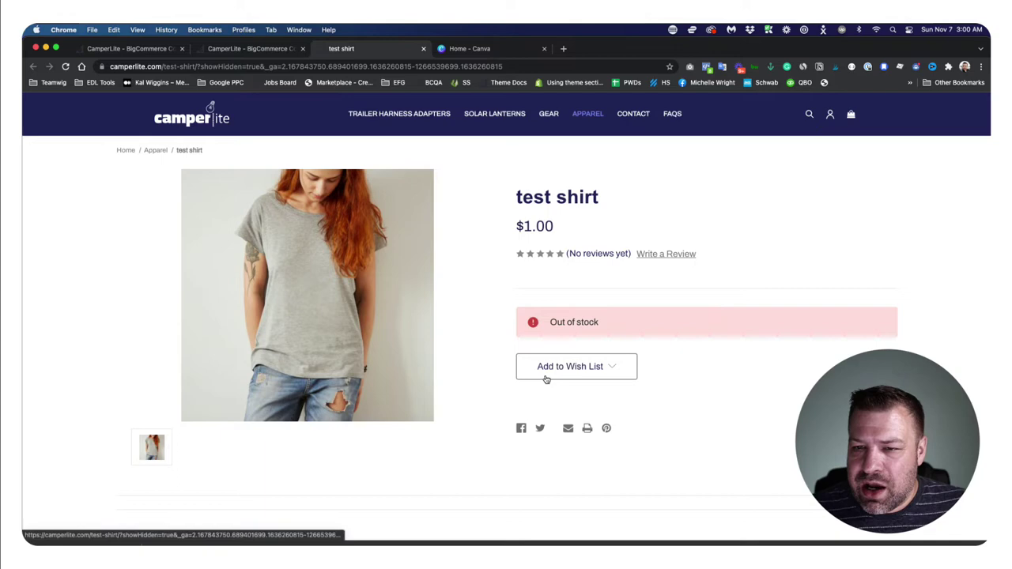
Add a Size variant option with Small, Medium and Large values displayed as a Rectangle List.
click(261, 50)
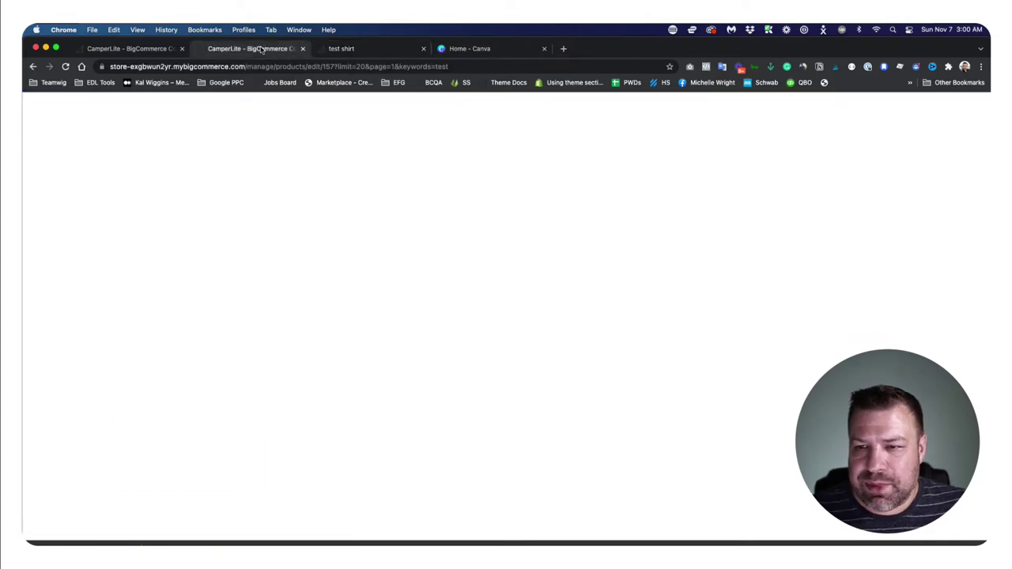
scroll(493, 401, down, 4)
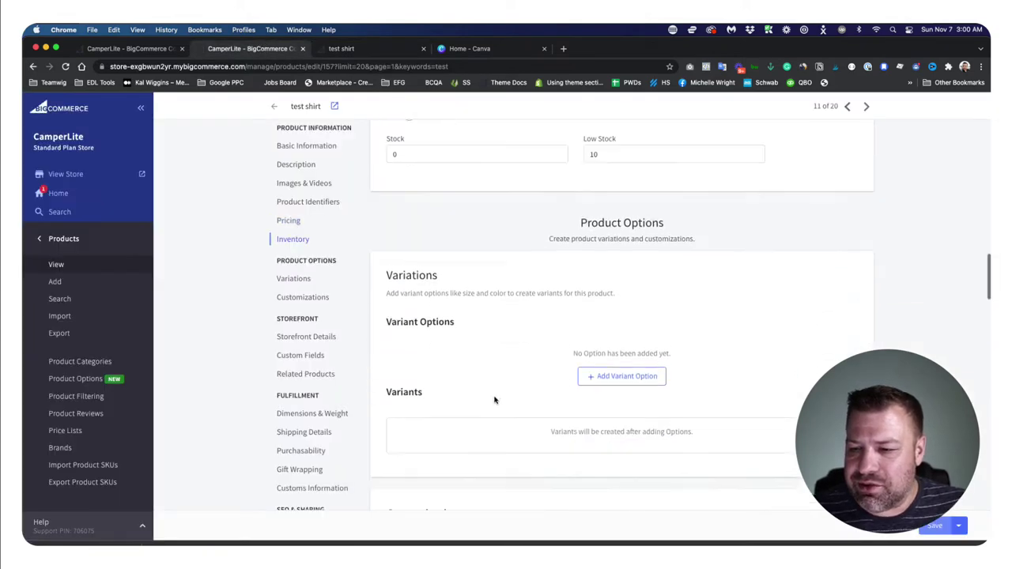
scroll(495, 400, down, 3)
click(616, 267)
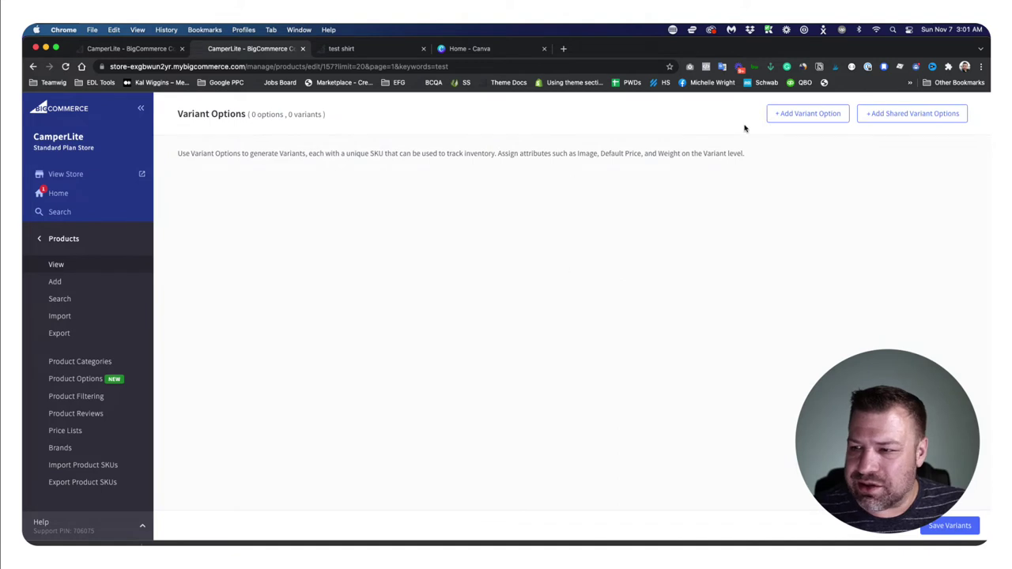
click(807, 113)
click(269, 206)
click(237, 242)
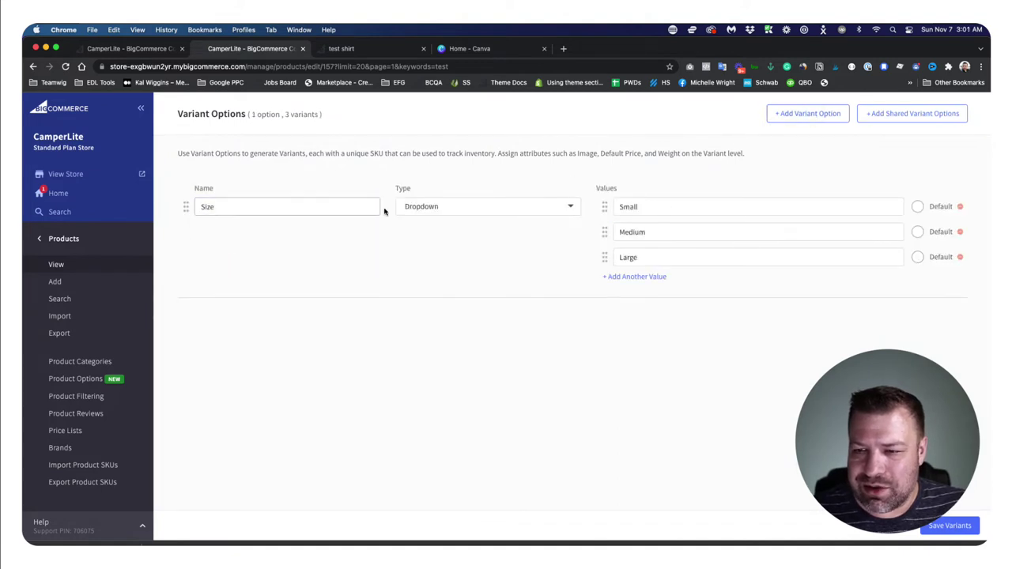
click(442, 209)
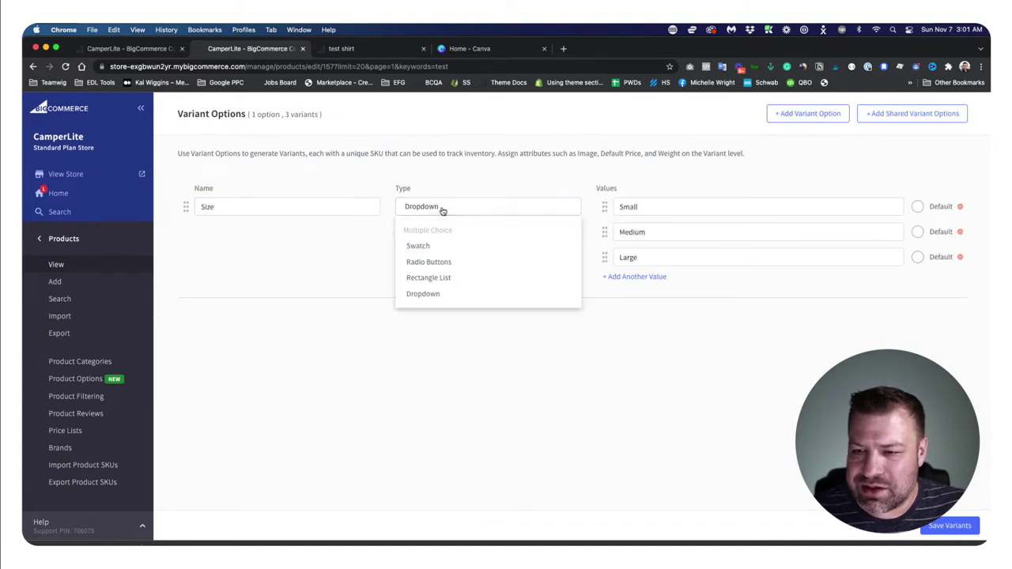
click(433, 278)
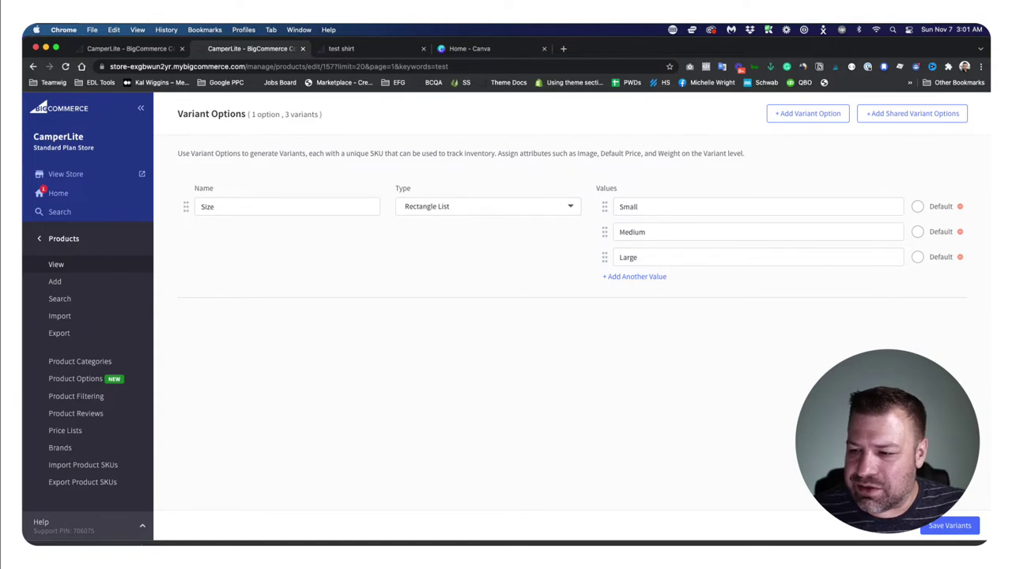
Save the Size variants and the product, then view the shirt's storefront page.
click(951, 533)
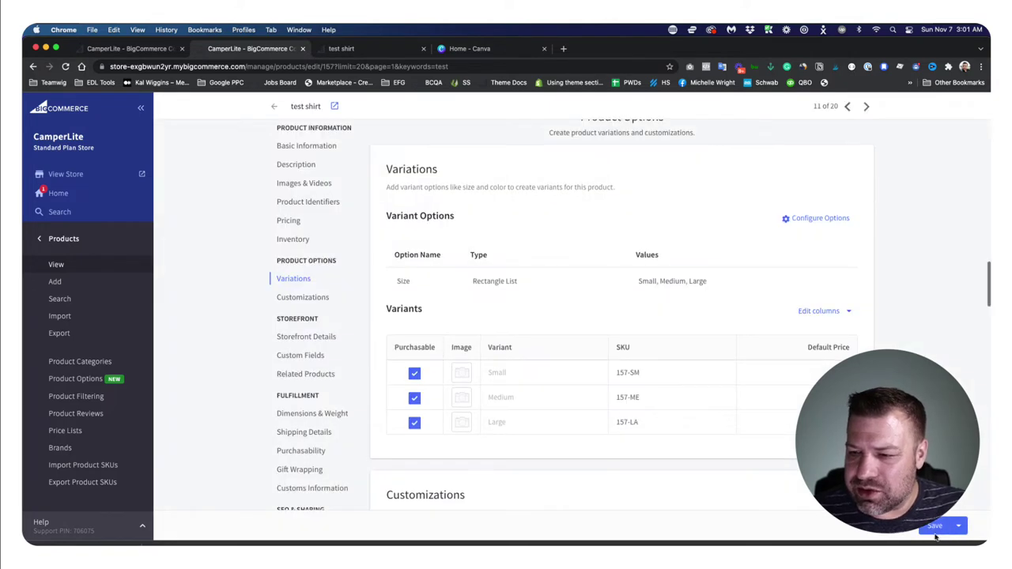
click(933, 527)
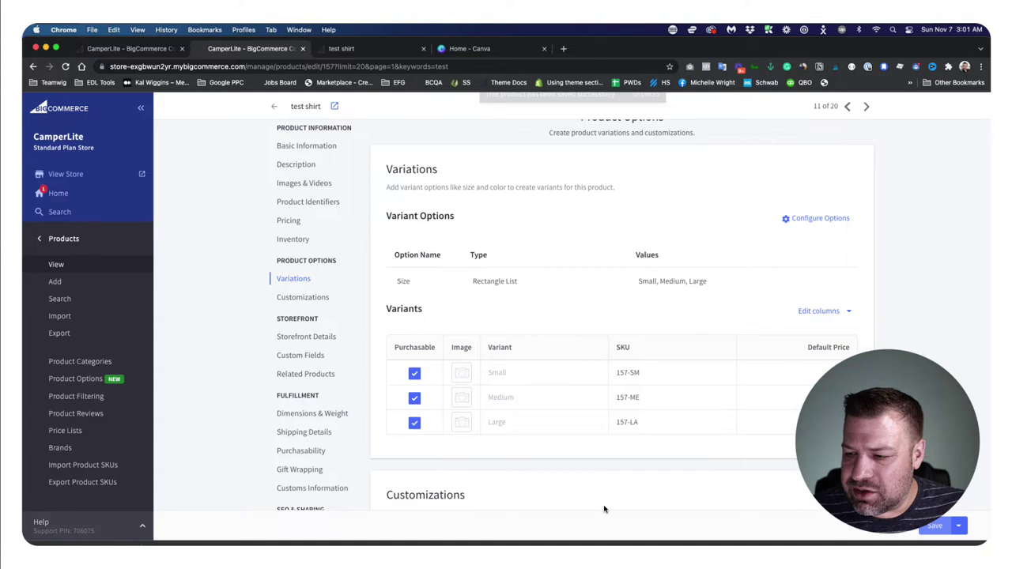
click(365, 49)
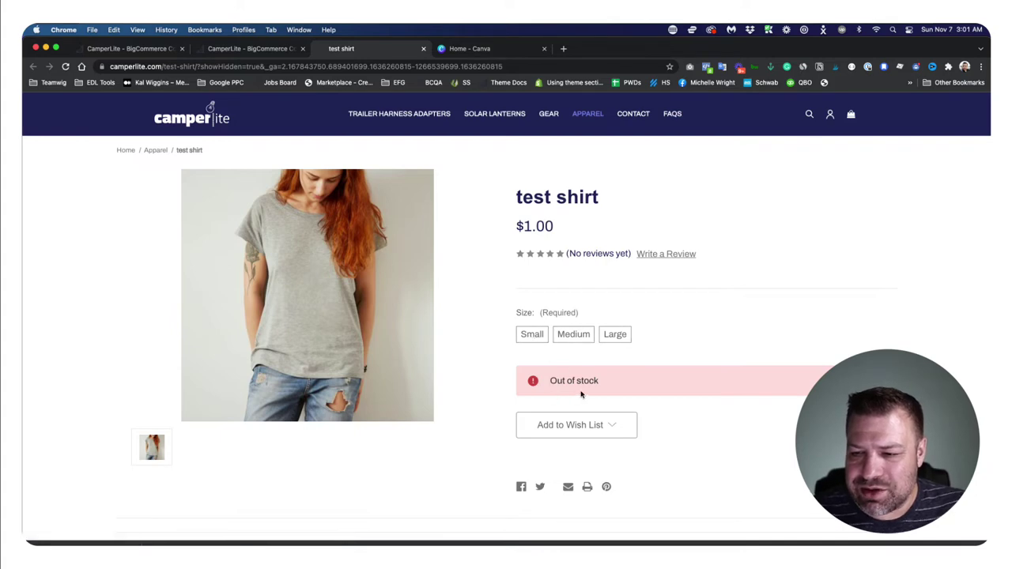
Go back to the test shirt's admin editor and bring its Inventory section into view.
drag(607, 383, 551, 382)
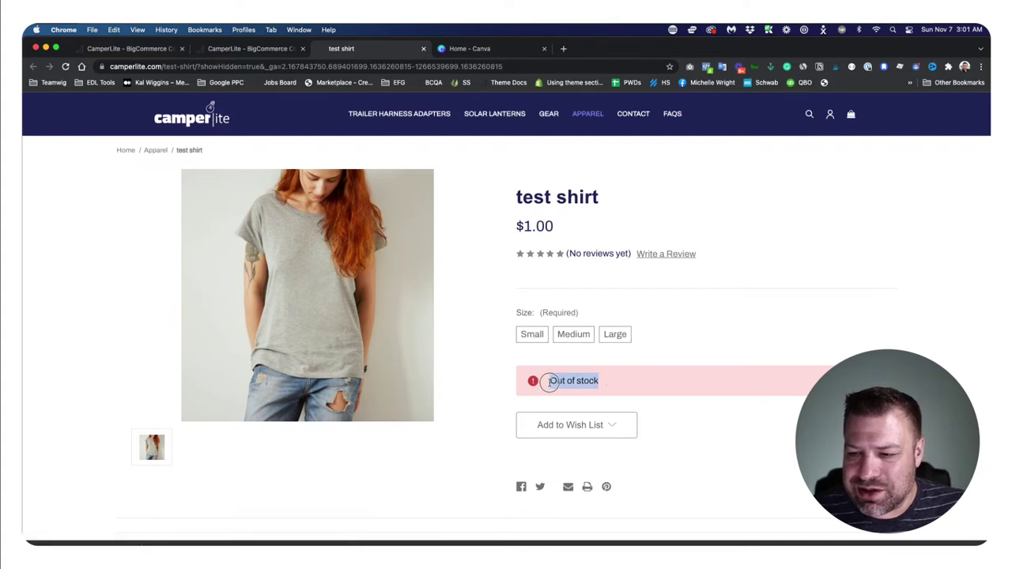
click(251, 48)
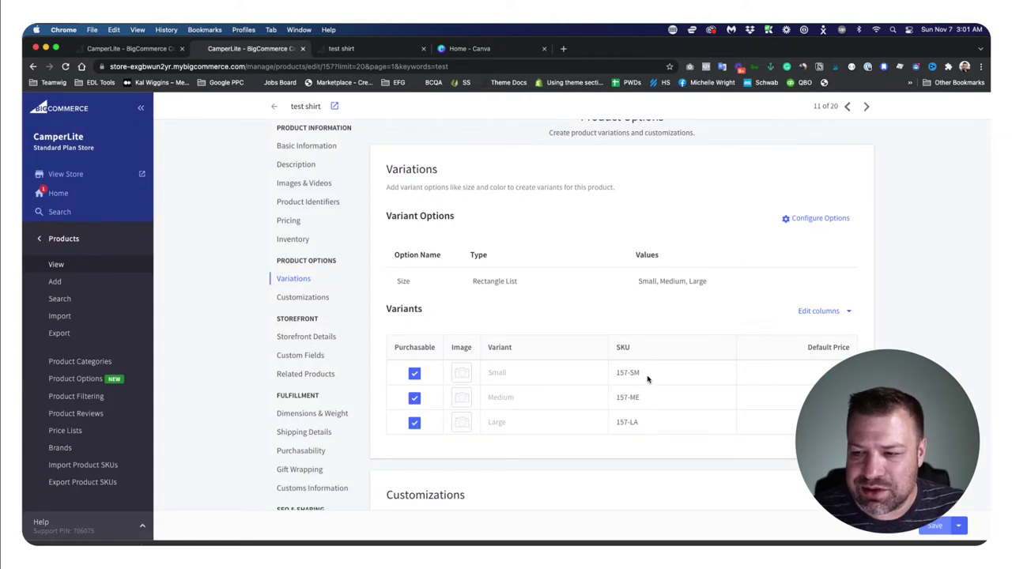
scroll(647, 380, up, 5)
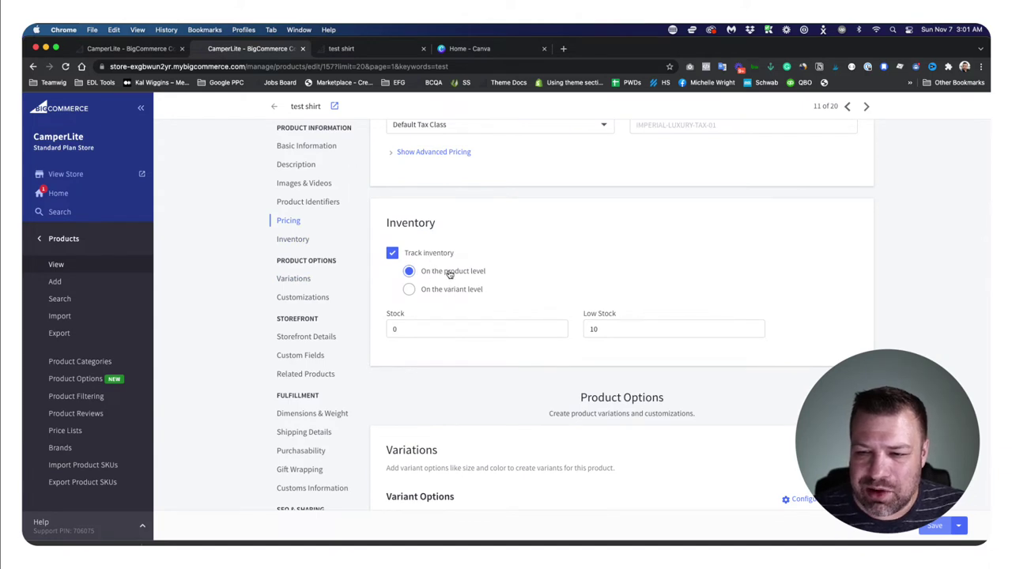
Switch the test shirt's inventory tracking from product level to variant level.
click(442, 330)
drag(428, 329, 381, 330)
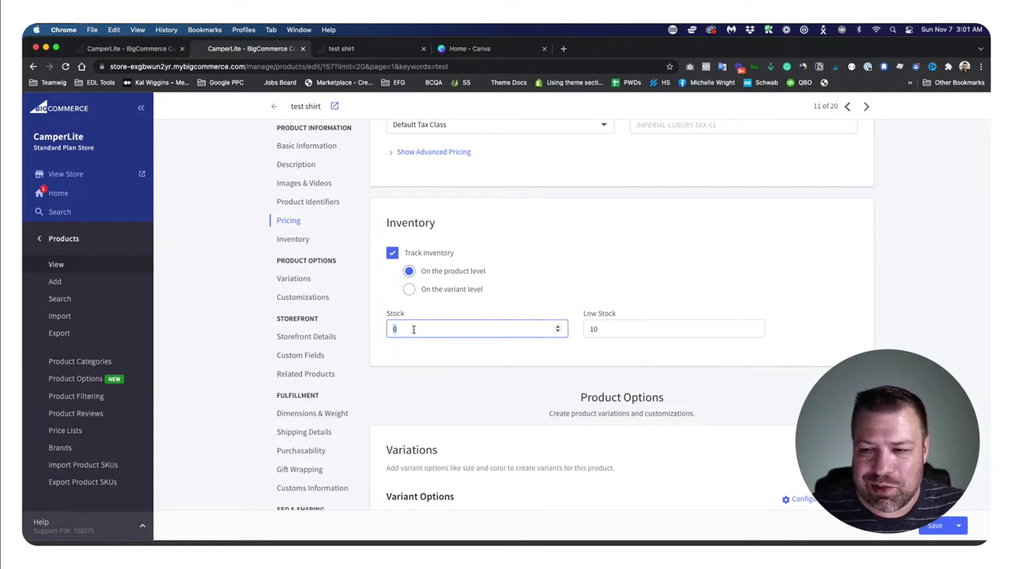
scroll(410, 344, down, 2)
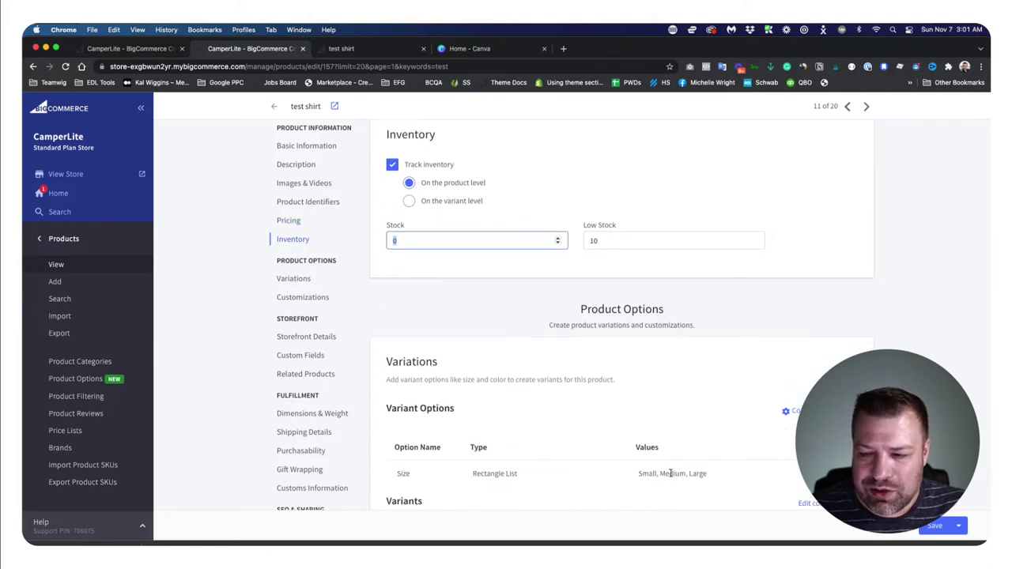
click(409, 201)
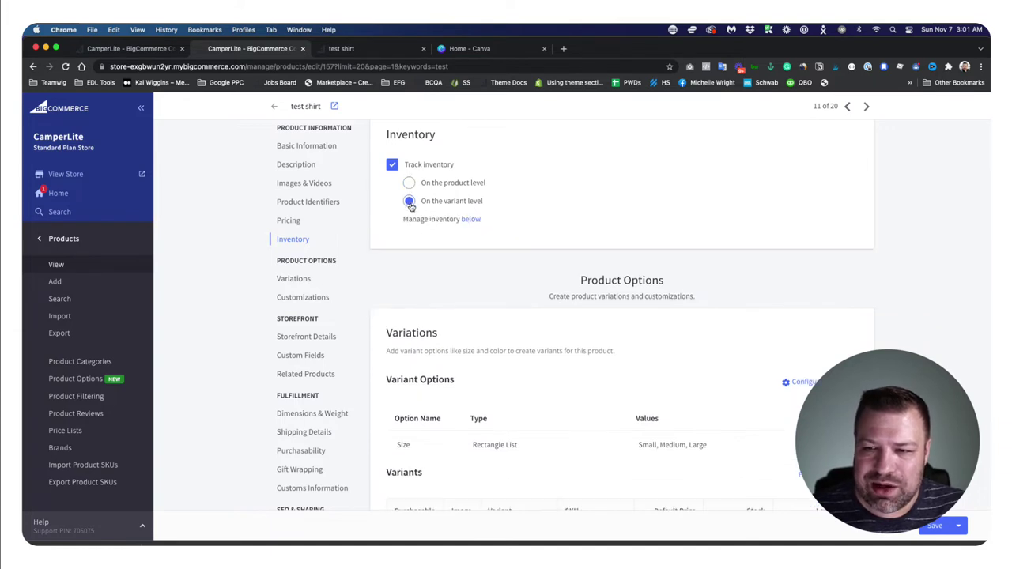
Enter stock 12 for Small and 5 for Medium in the Variants table, and save.
scroll(512, 269, down, 5)
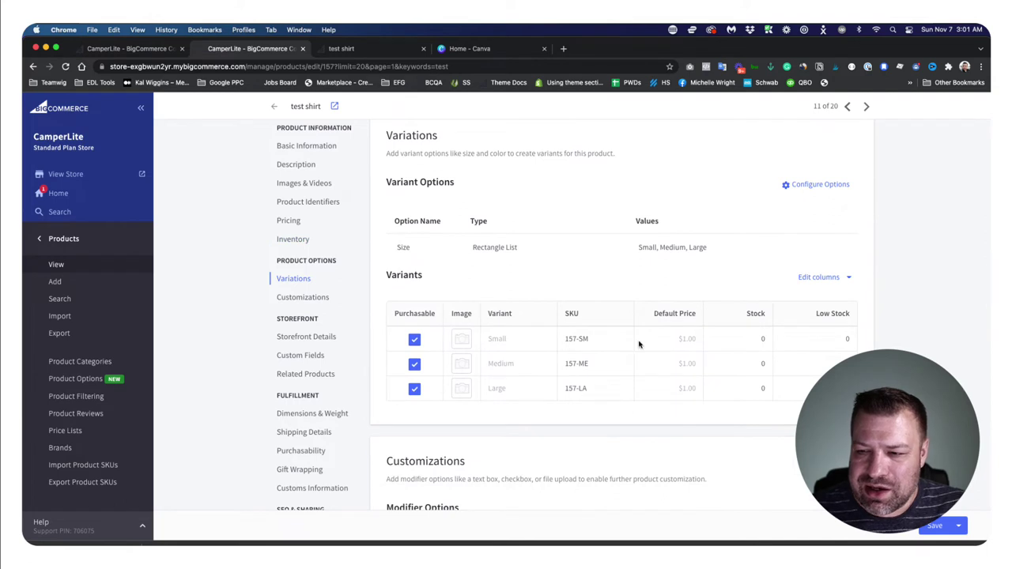
click(747, 340)
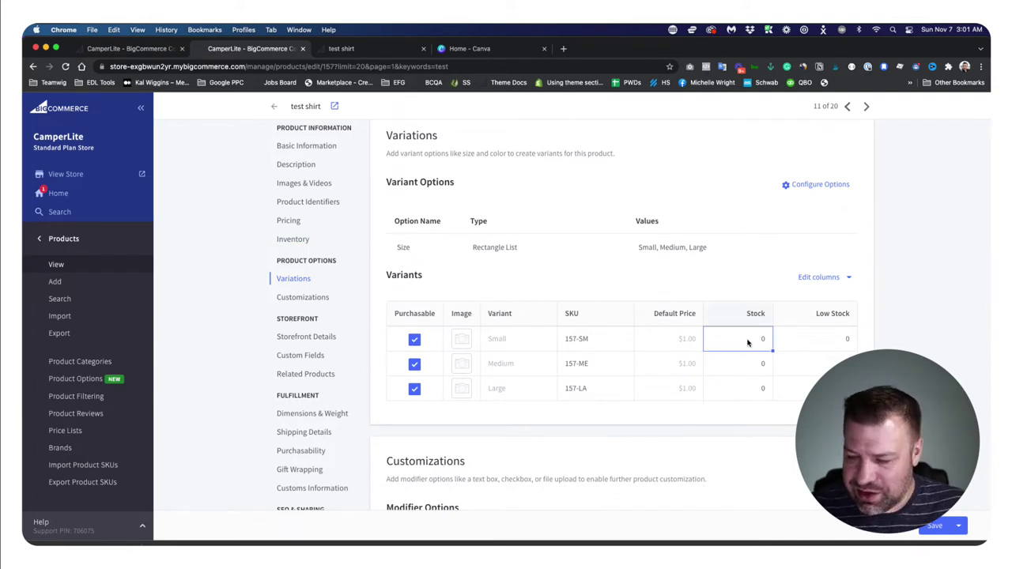
text(12)
click(749, 364)
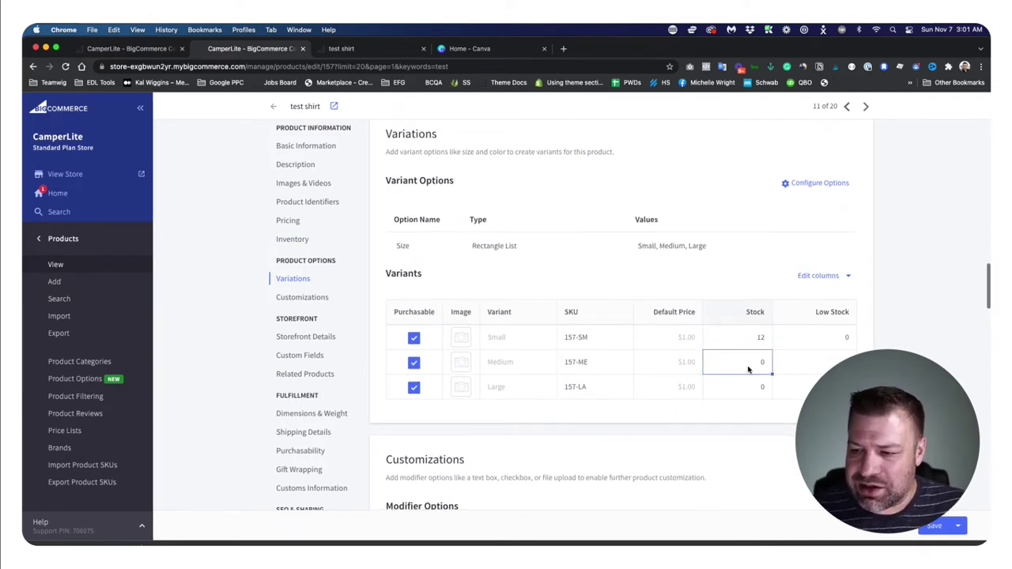
text(5)
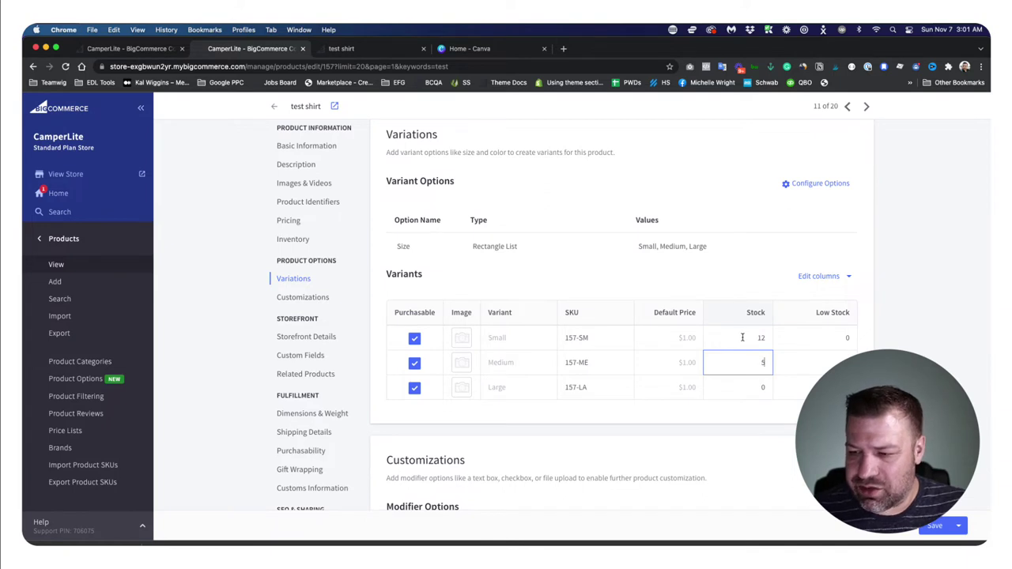
click(935, 526)
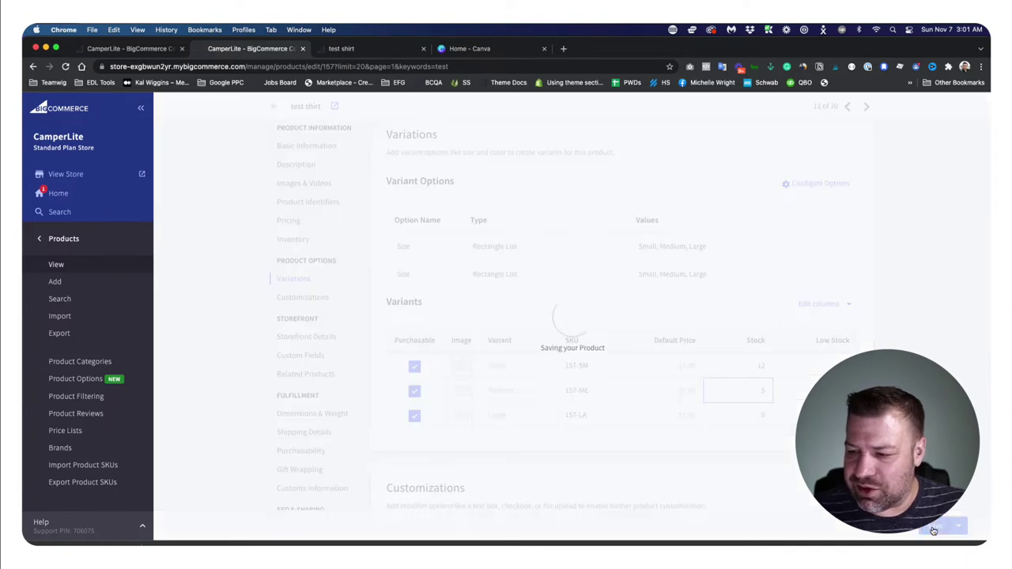
Reload the storefront and try Small, Medium and Large, noting Large's Out of stock message.
click(357, 49)
key(super+r)
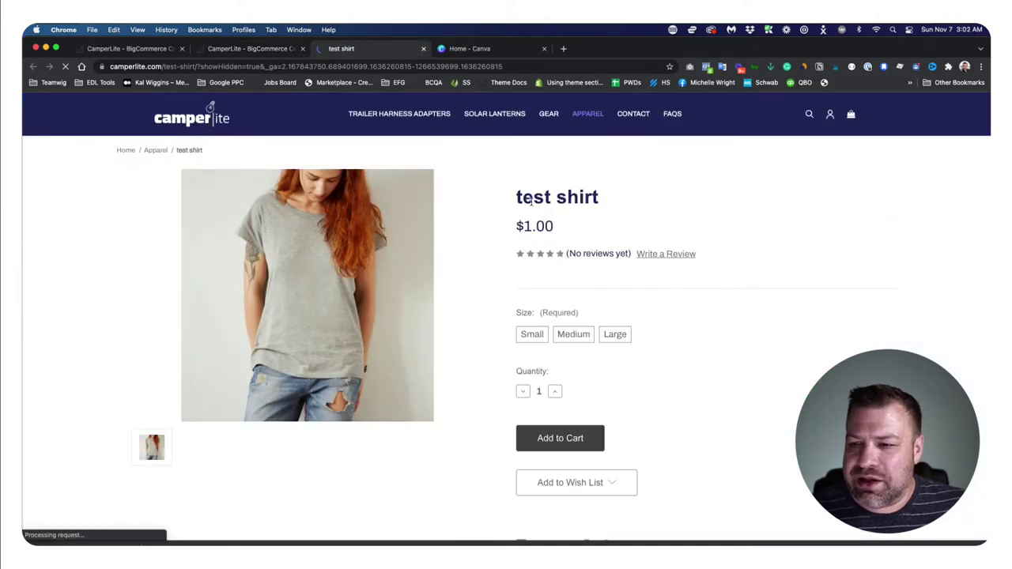
scroll(625, 308, down, 3)
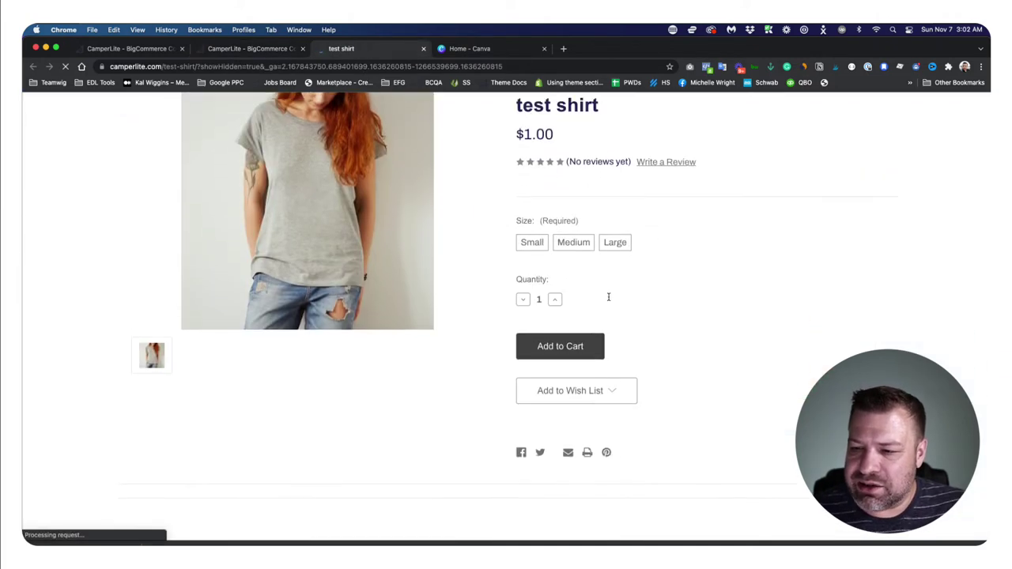
click(533, 239)
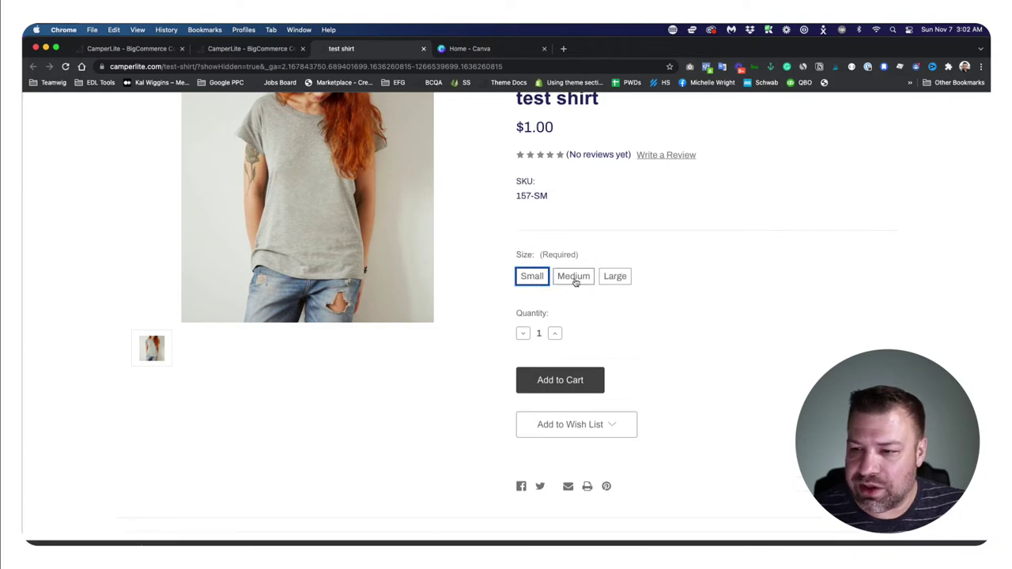
click(575, 281)
click(614, 279)
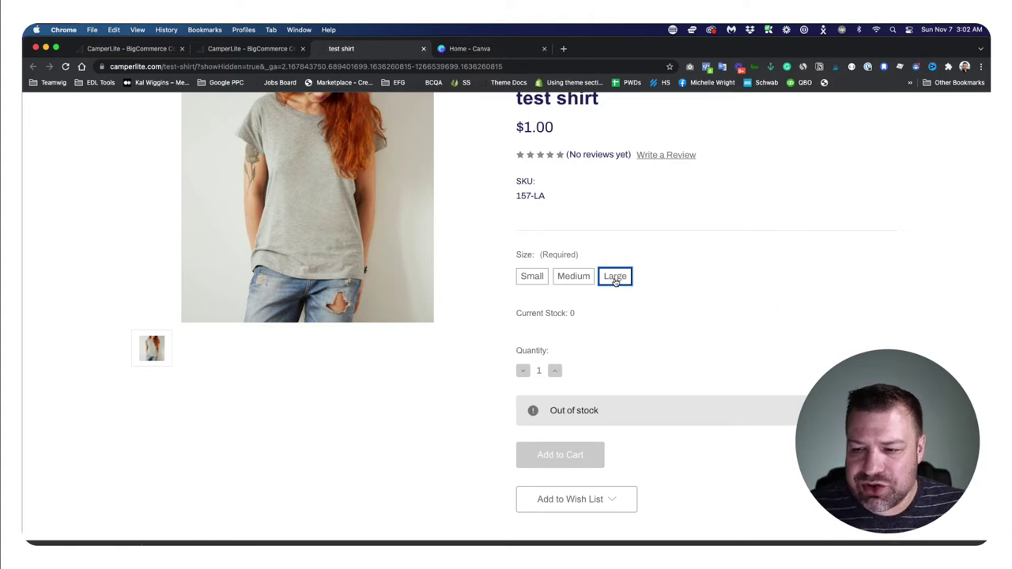
drag(605, 410, 548, 411)
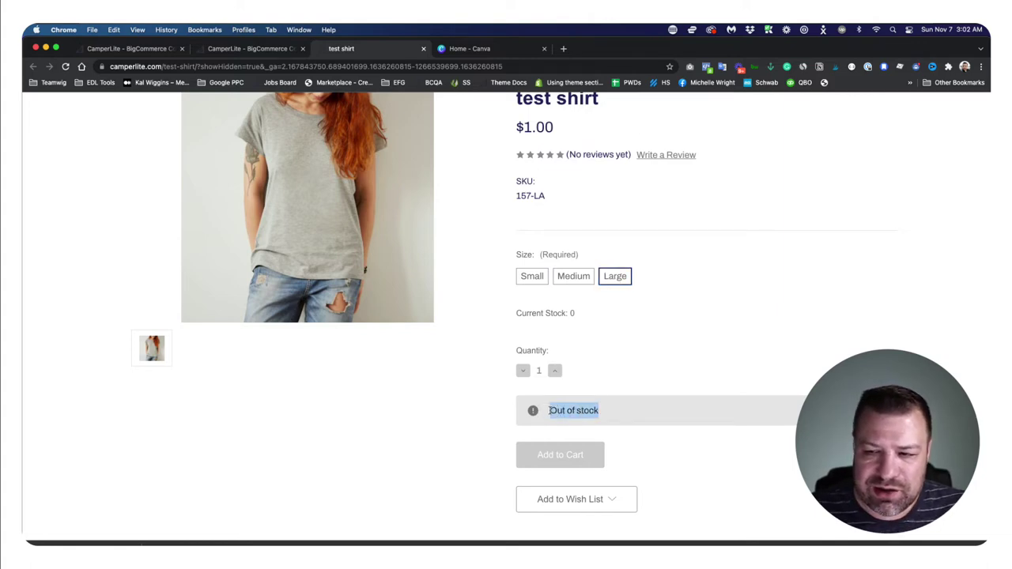
Switch between Medium, Large and Small again, ending on Large showing Current Stock 0.
click(576, 279)
click(615, 279)
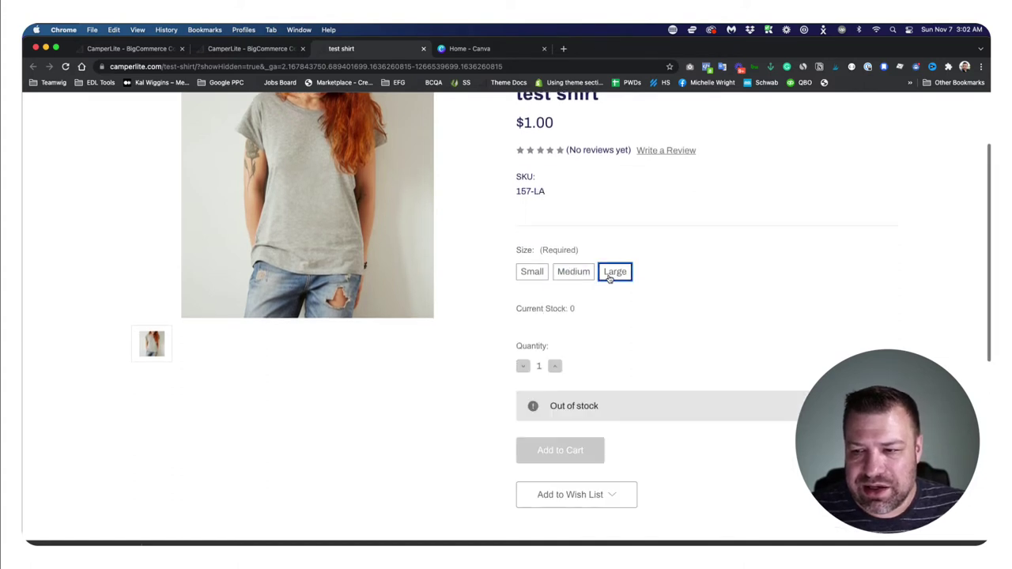
click(563, 275)
click(538, 277)
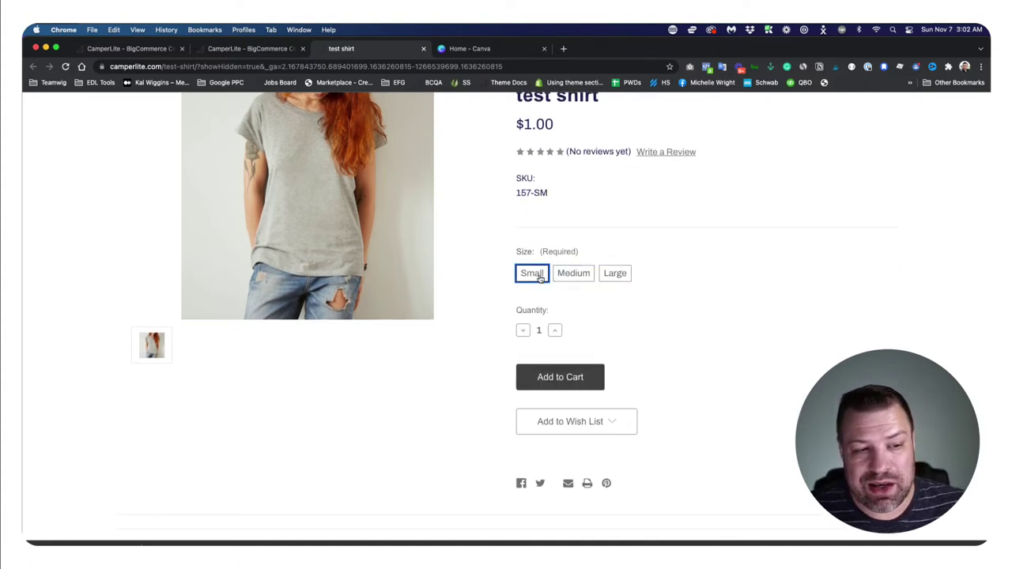
click(609, 280)
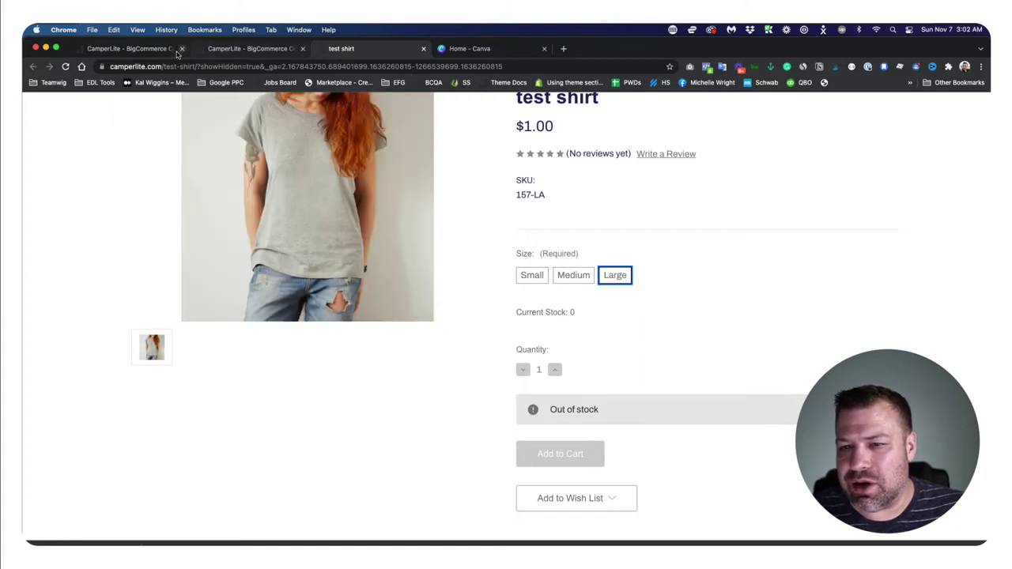
Set 'When an option is out of stock' to 'Mark the option as out of stock' and save.
click(134, 53)
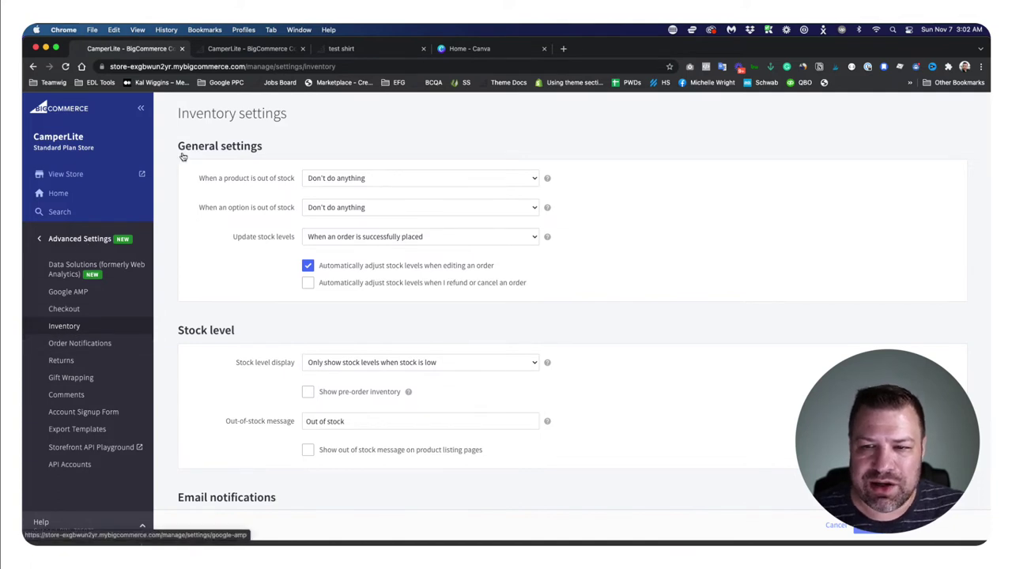
drag(181, 113, 285, 151)
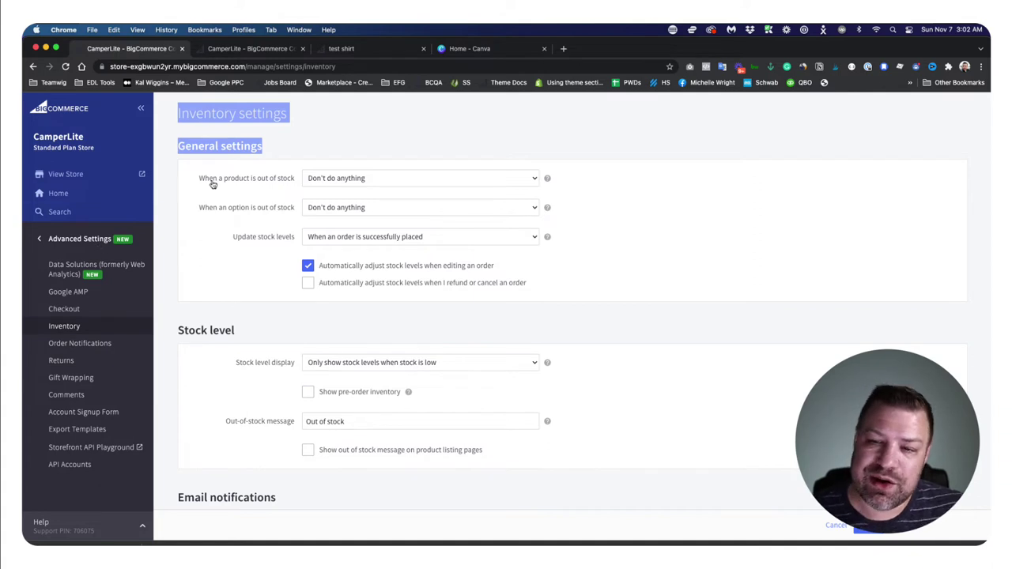
click(333, 179)
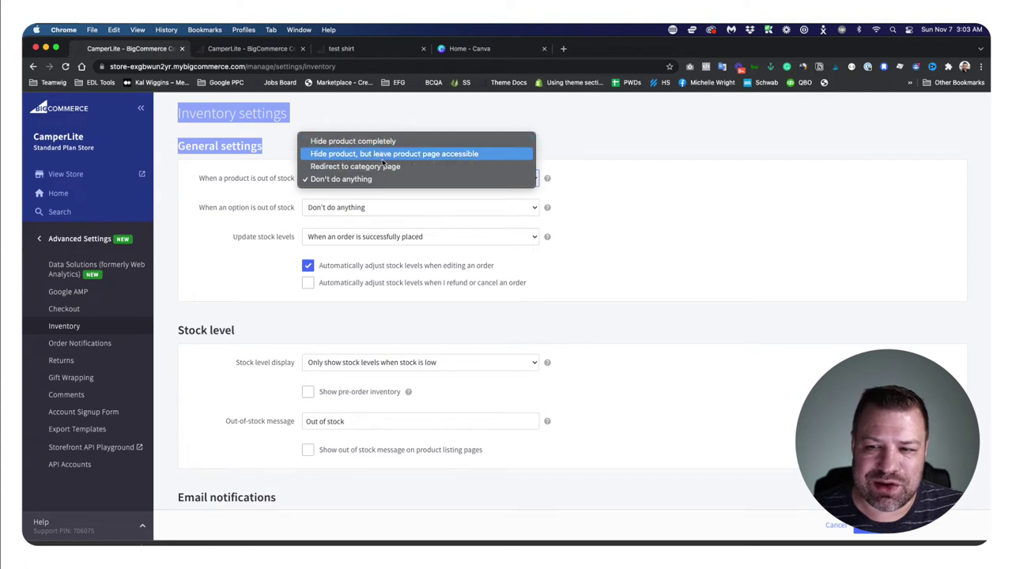
click(612, 181)
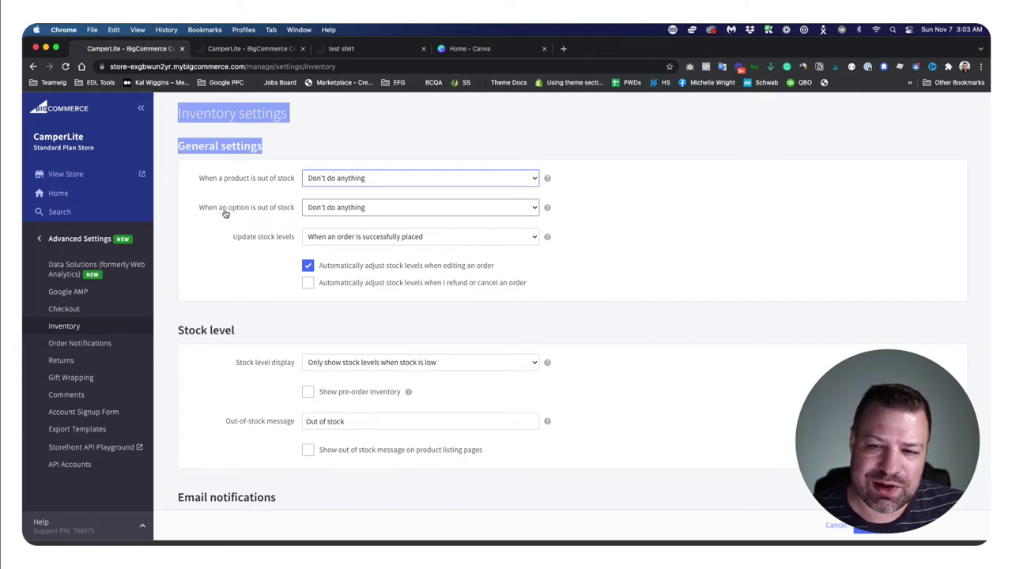
click(336, 209)
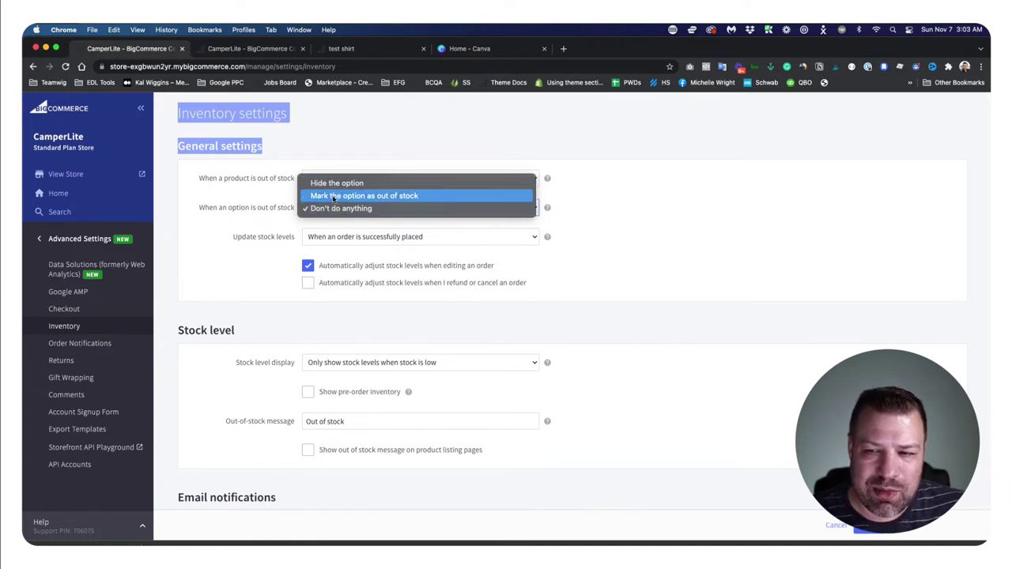
click(334, 198)
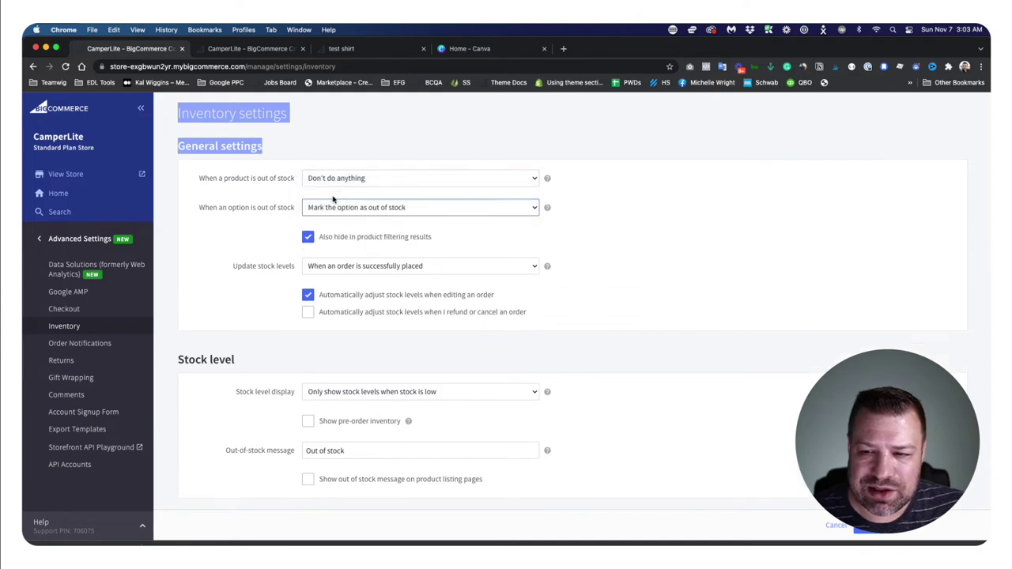
click(866, 528)
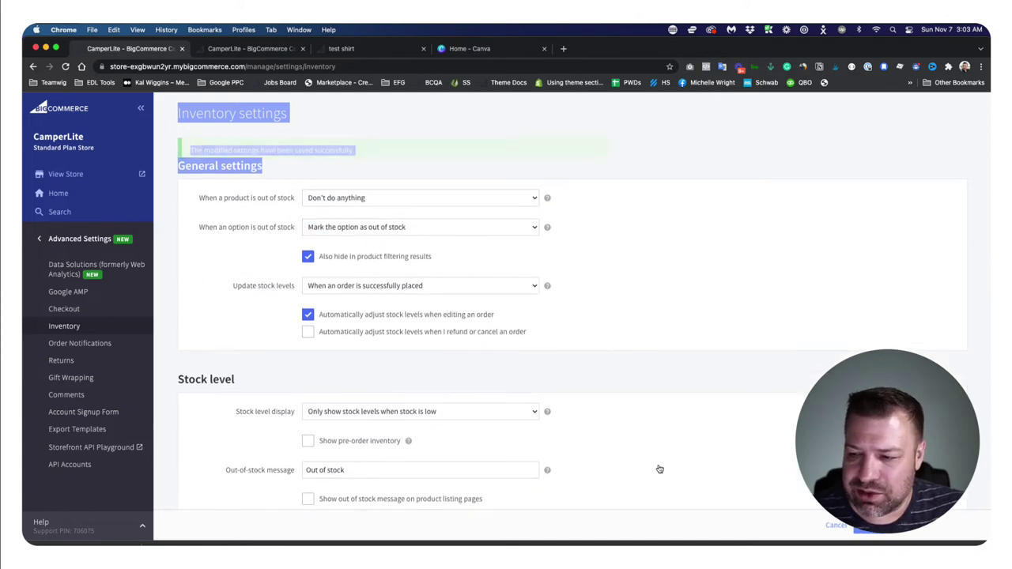
Reload the storefront and pick Small, Medium, then the crossed-out Large to see its Out of stock notice.
click(344, 49)
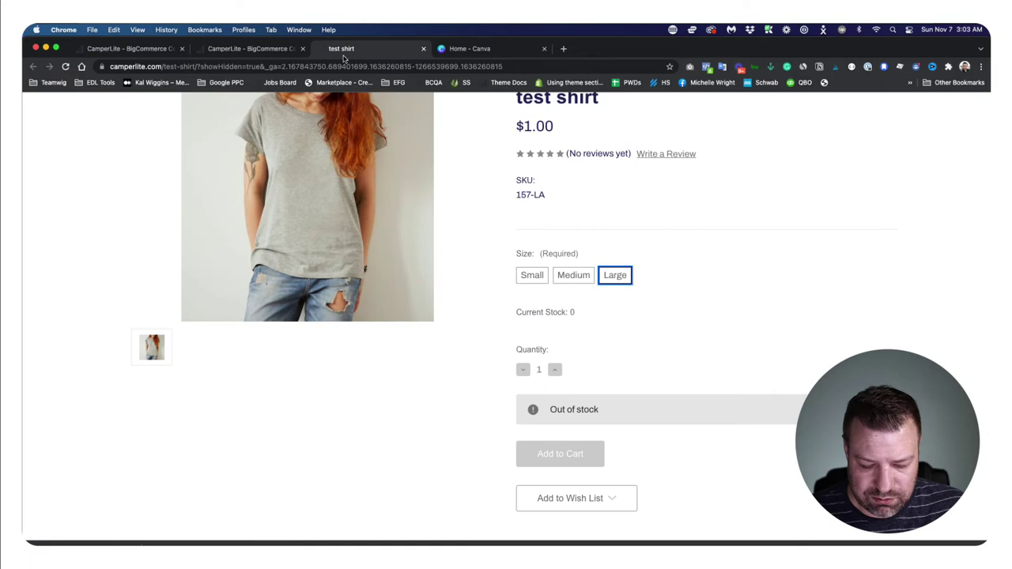
key(super+r)
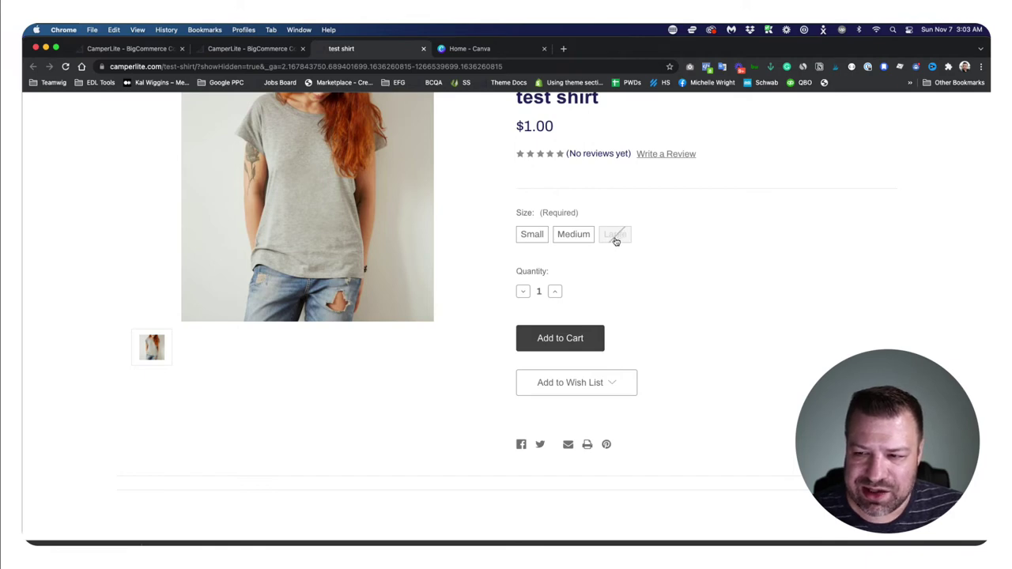
click(532, 234)
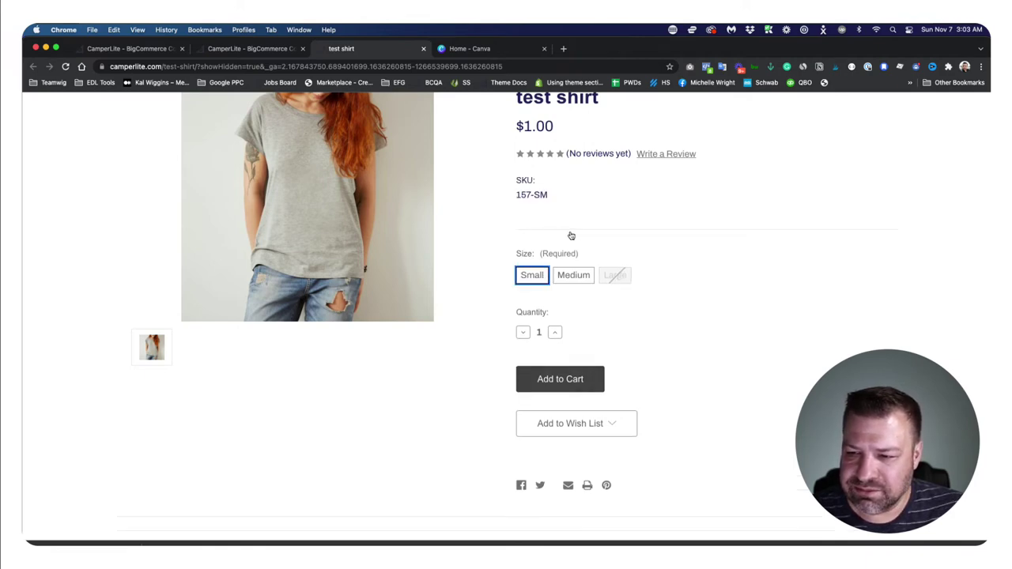
click(578, 274)
click(614, 275)
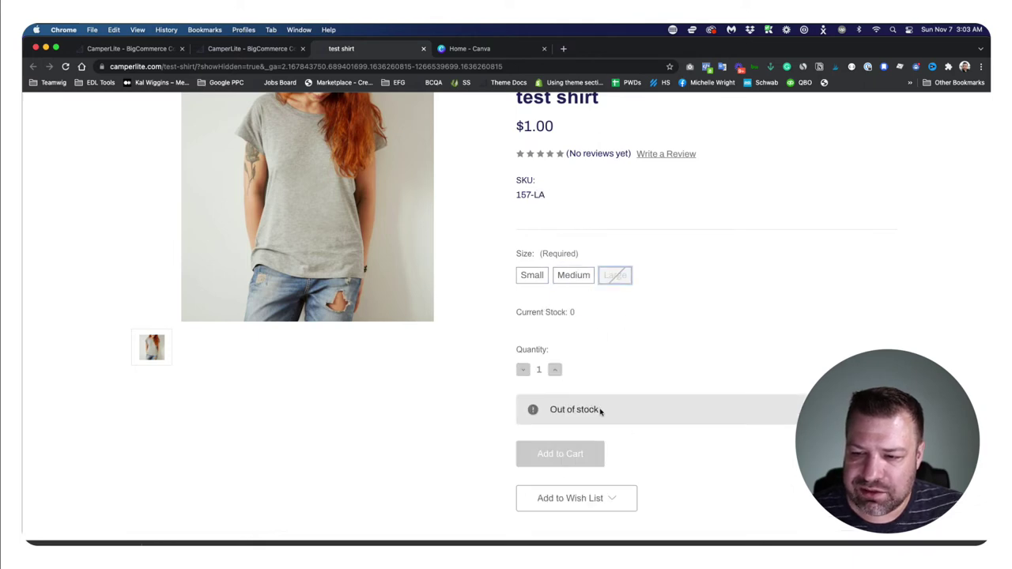
double_click(564, 411)
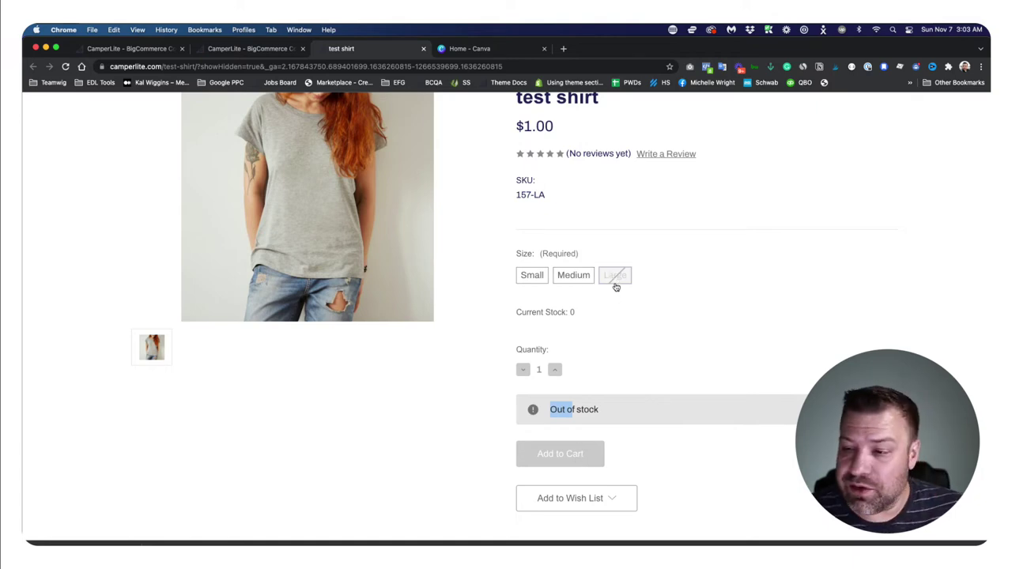
Set out-of-stock options to 'Hide the option', save, and reload the shirt's storefront page.
click(128, 49)
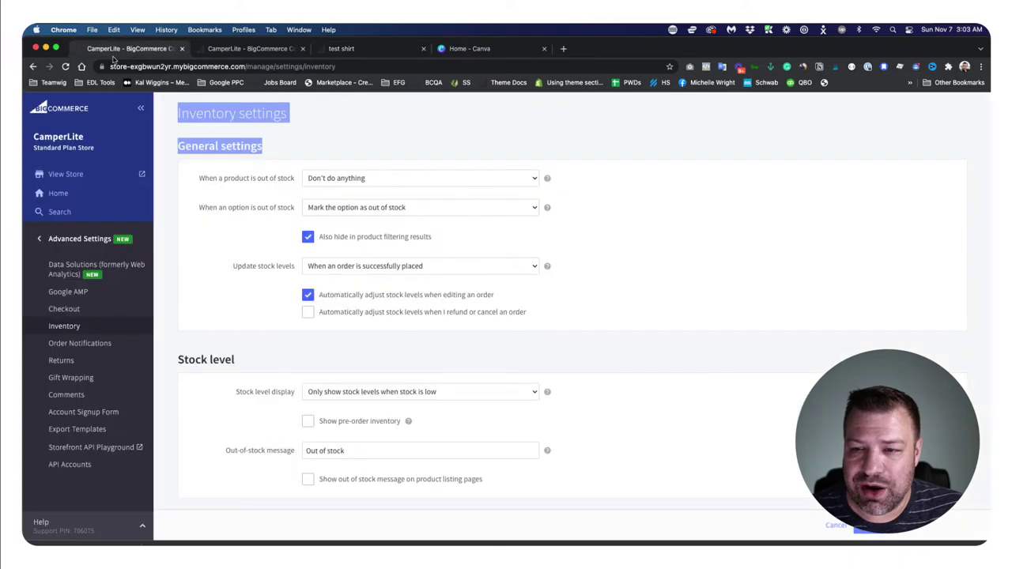
click(366, 211)
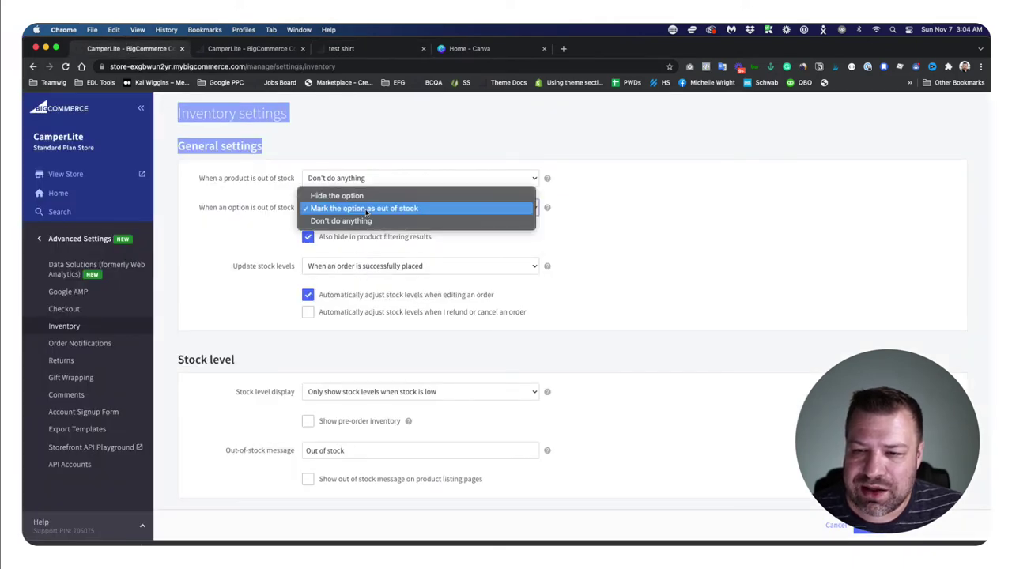
click(351, 196)
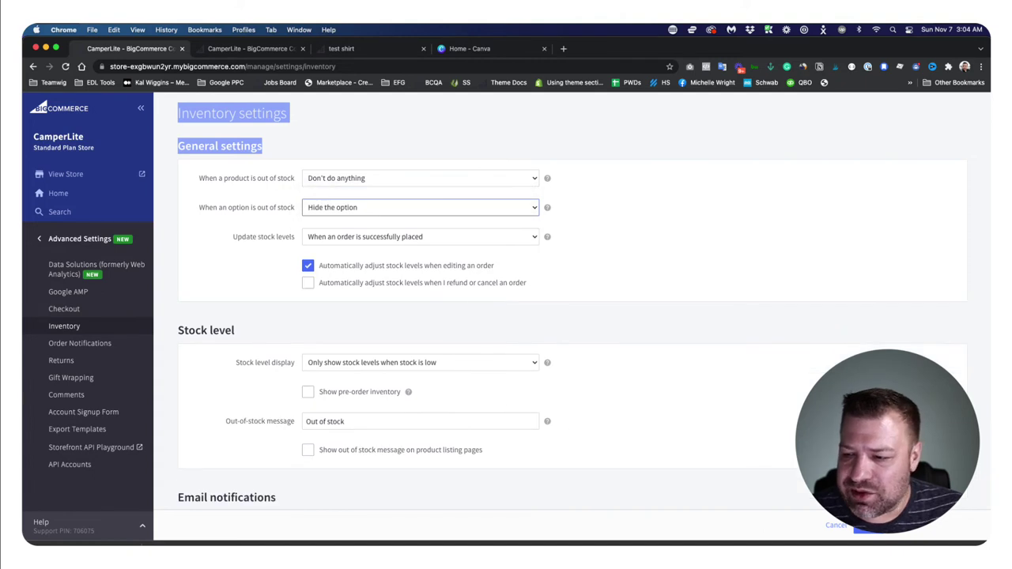
click(870, 528)
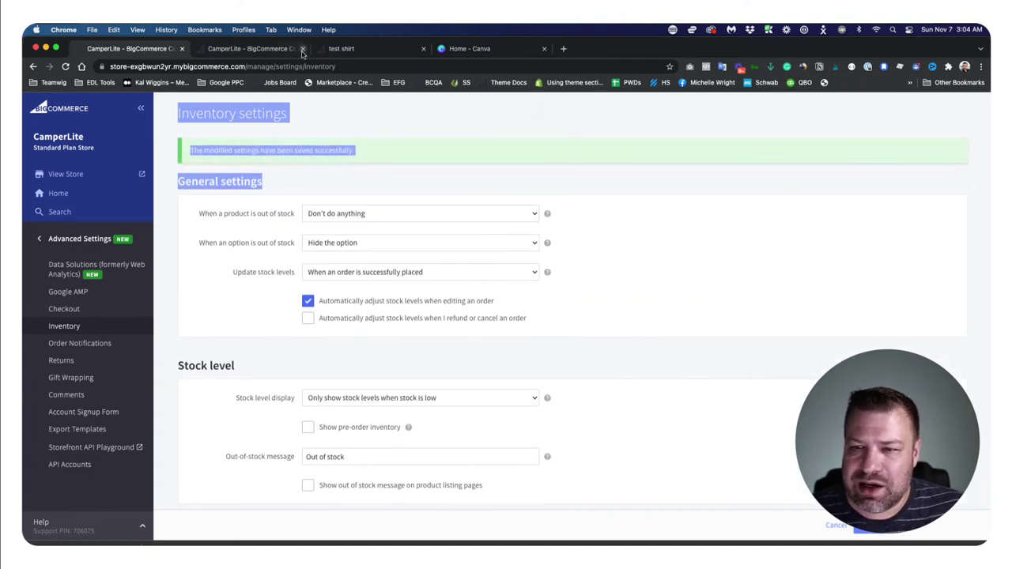
click(379, 50)
key(super+r)
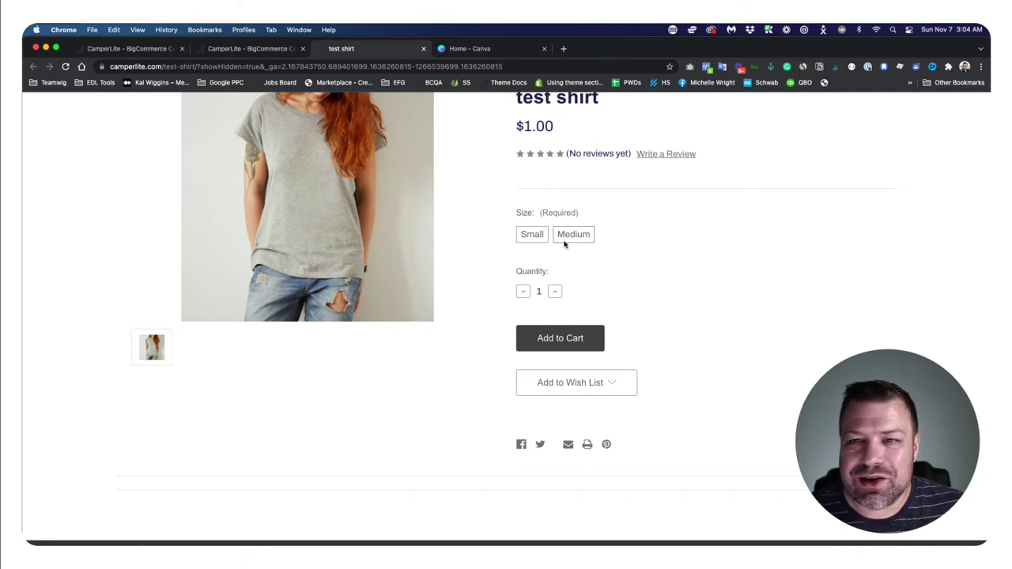
Keep out-of-stock products set to 'Don't do anything', then return to the storefront page.
click(145, 50)
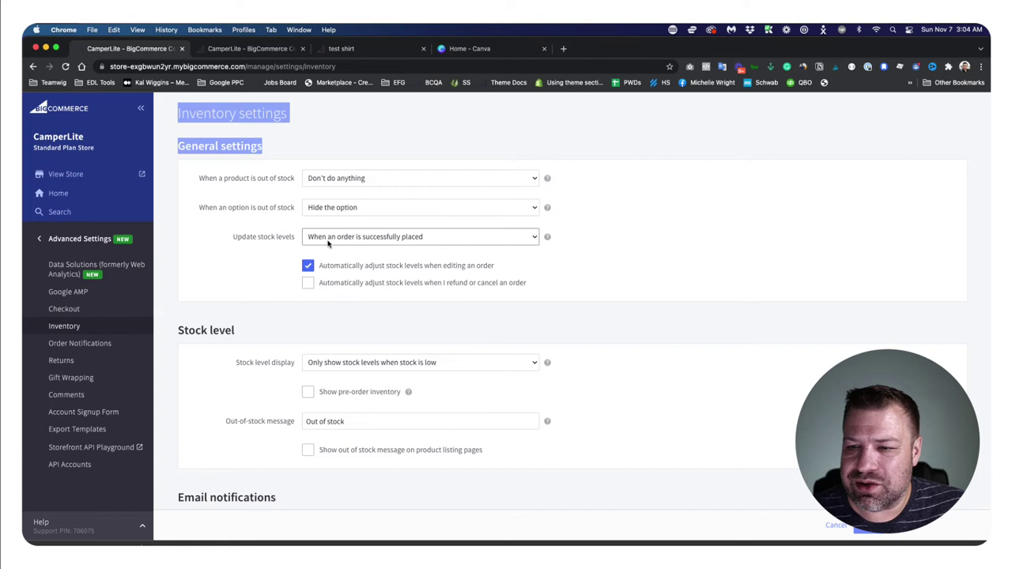
click(342, 179)
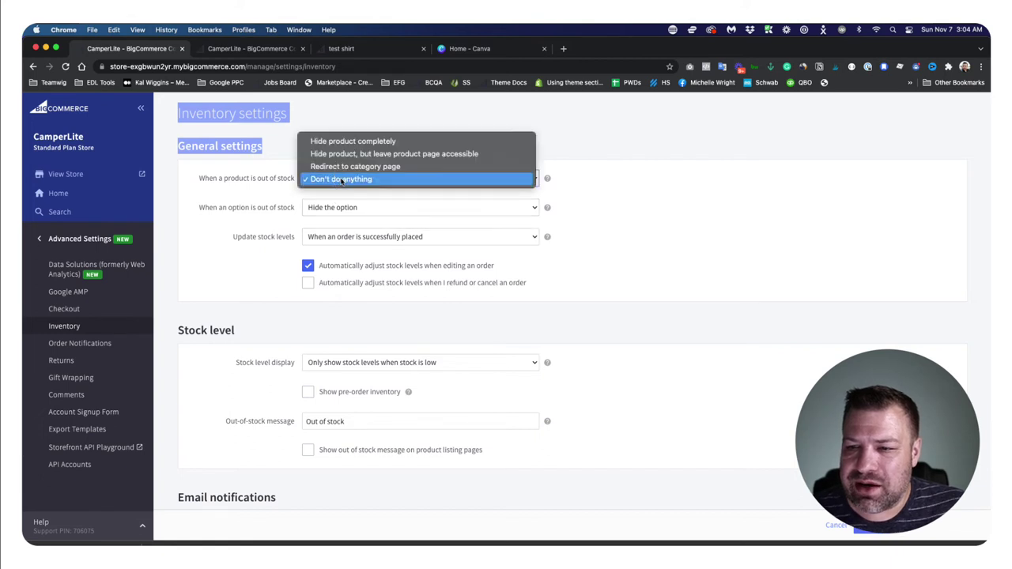
click(406, 180)
click(352, 50)
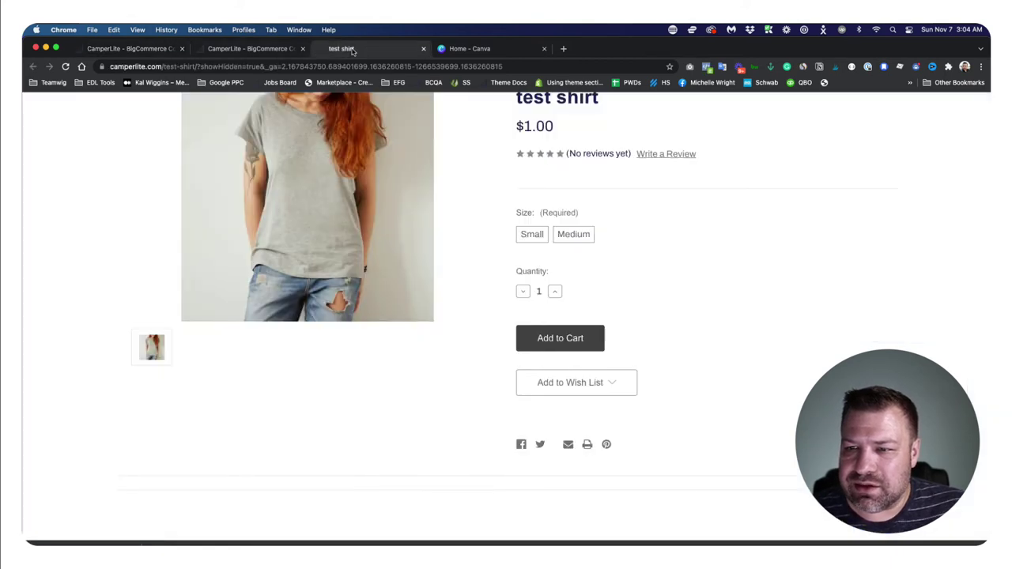
Delete the test shirt's Size option and its values, and save the variants.
click(273, 49)
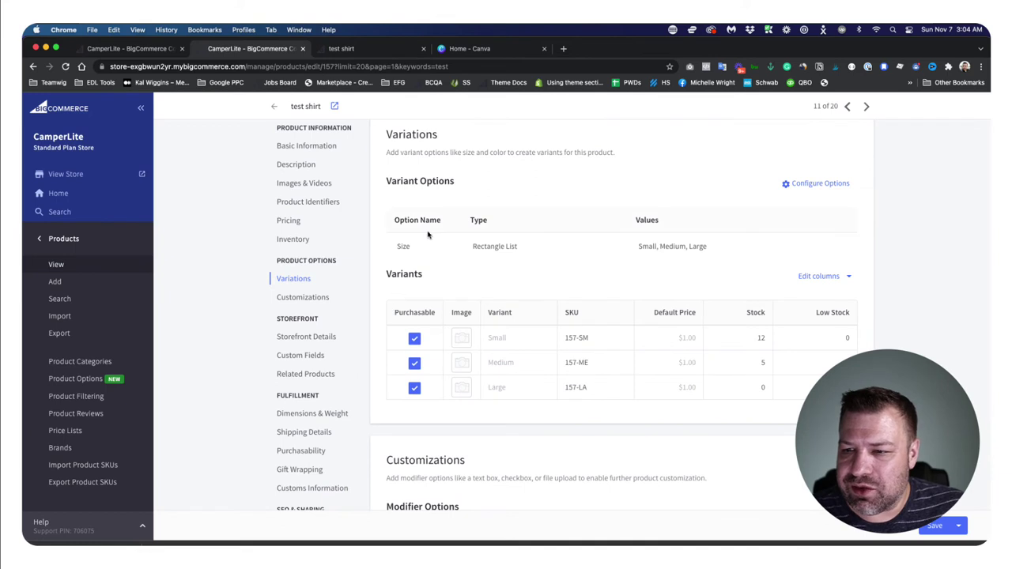
scroll(427, 229, up, 2)
click(817, 323)
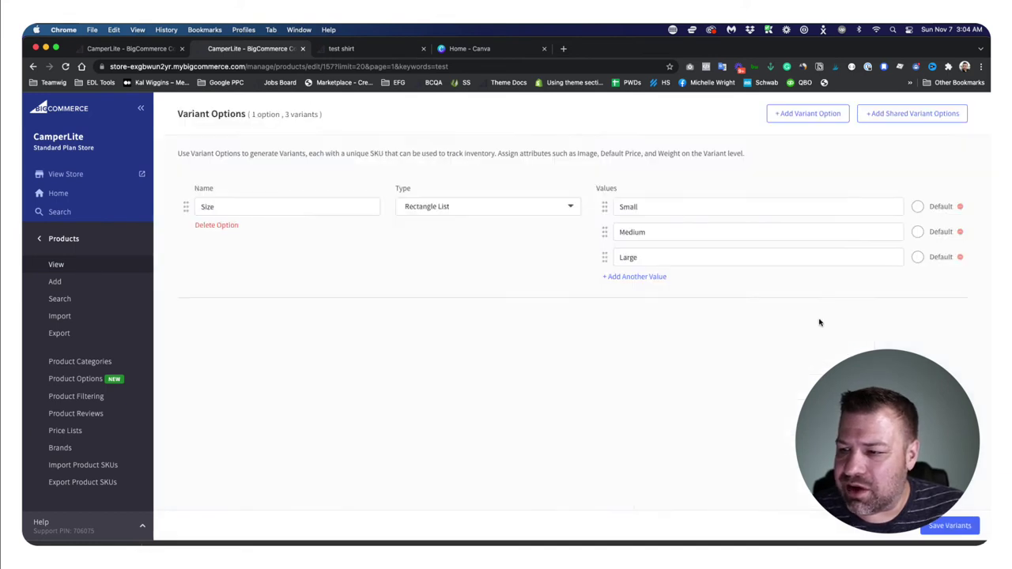
click(216, 226)
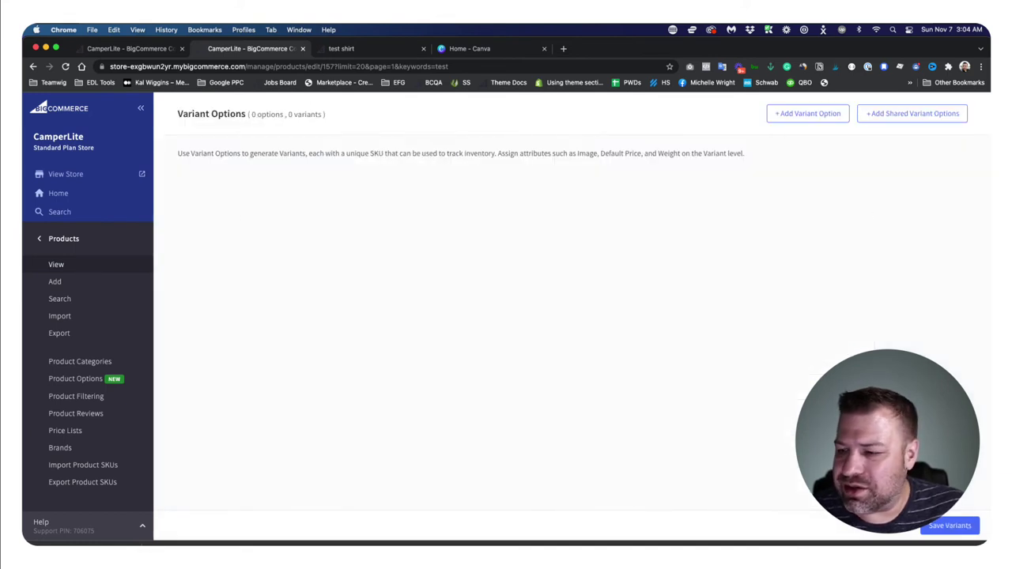
click(950, 526)
Track the shirt's inventory at product level with stock 5 and low stock 10, and save.
scroll(597, 332, up, 3)
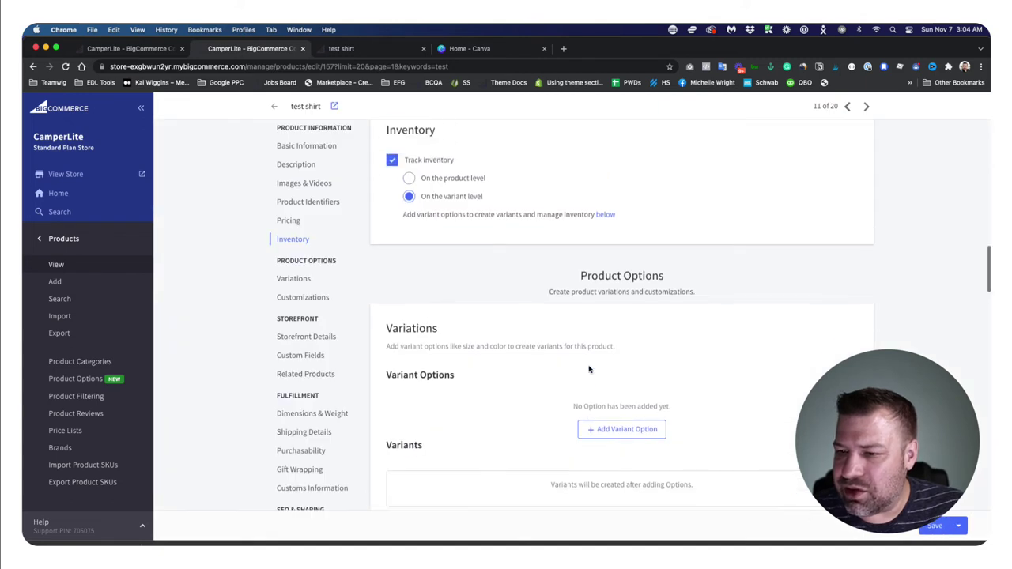
click(409, 201)
drag(409, 257, 382, 260)
text(5)
key(Tab)
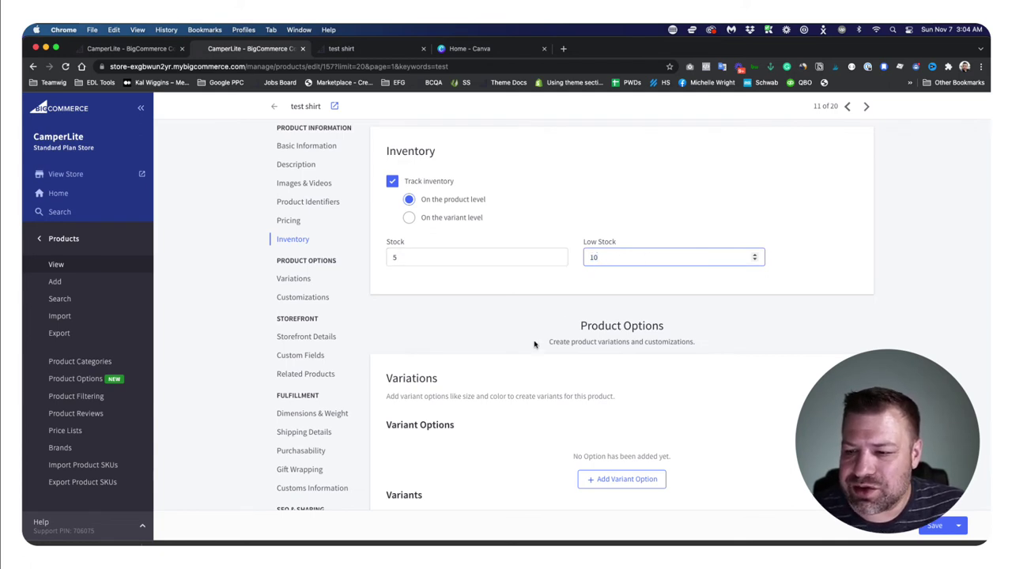
scroll(535, 345, down, 5)
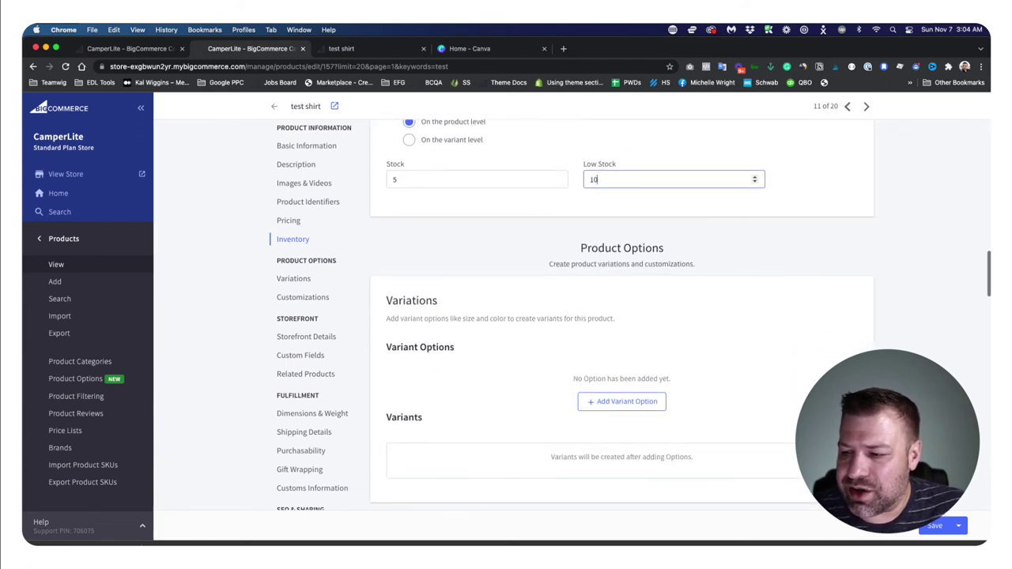
click(937, 533)
Reload the storefront to confirm 'Current Stock: 5', then return to the inventory settings.
click(372, 50)
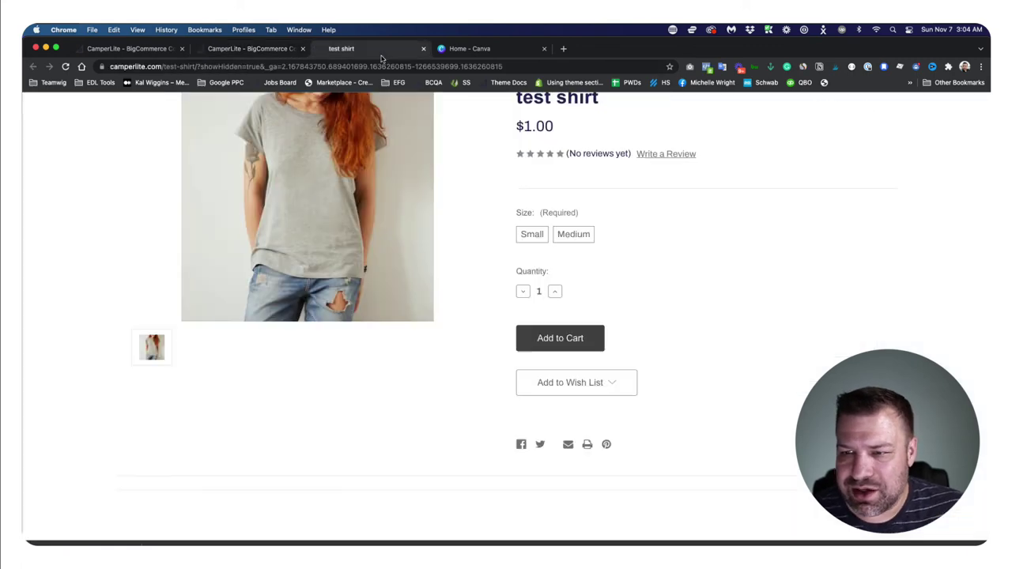
key(super+r)
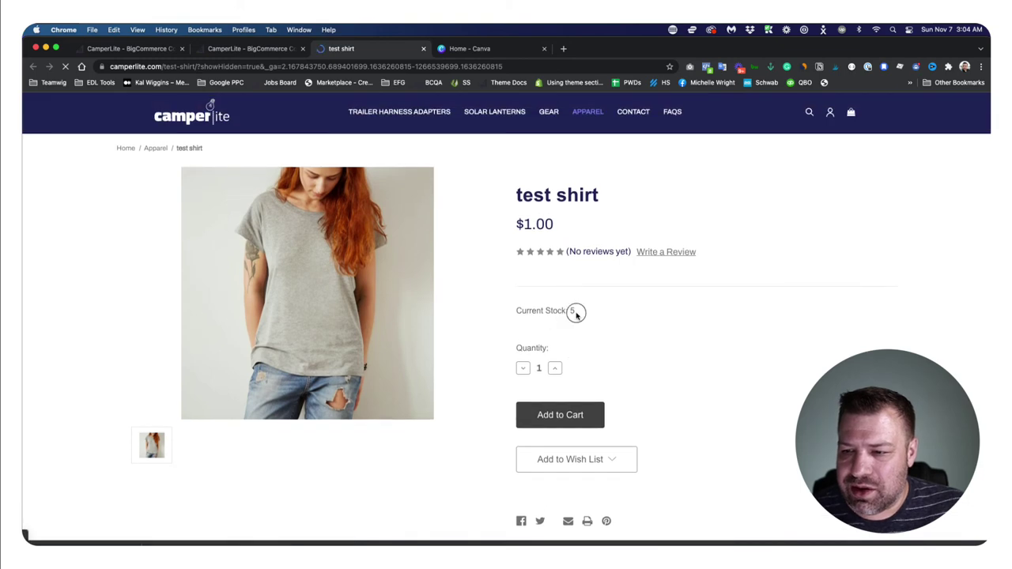
drag(576, 314, 502, 306)
click(577, 319)
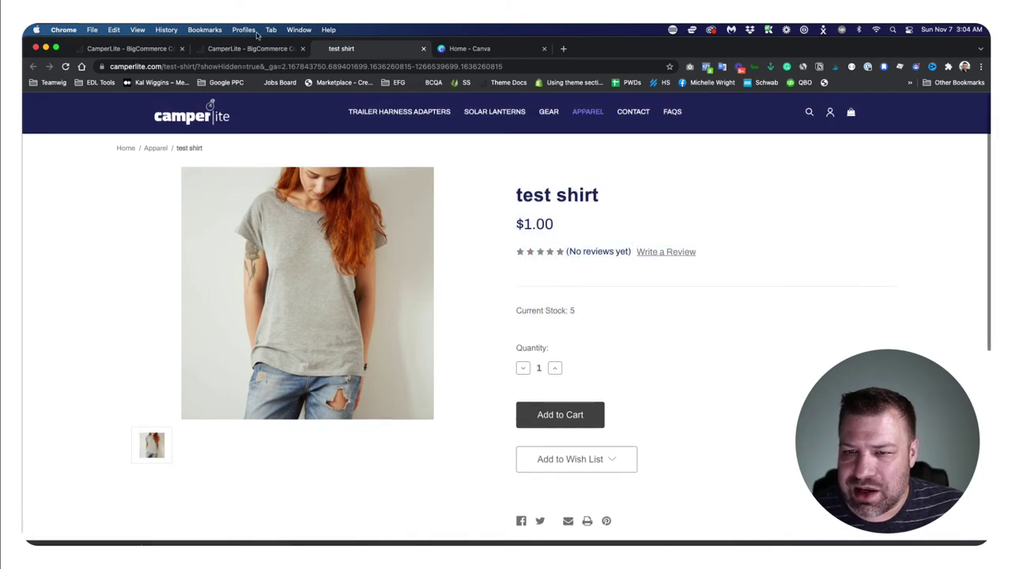
click(146, 50)
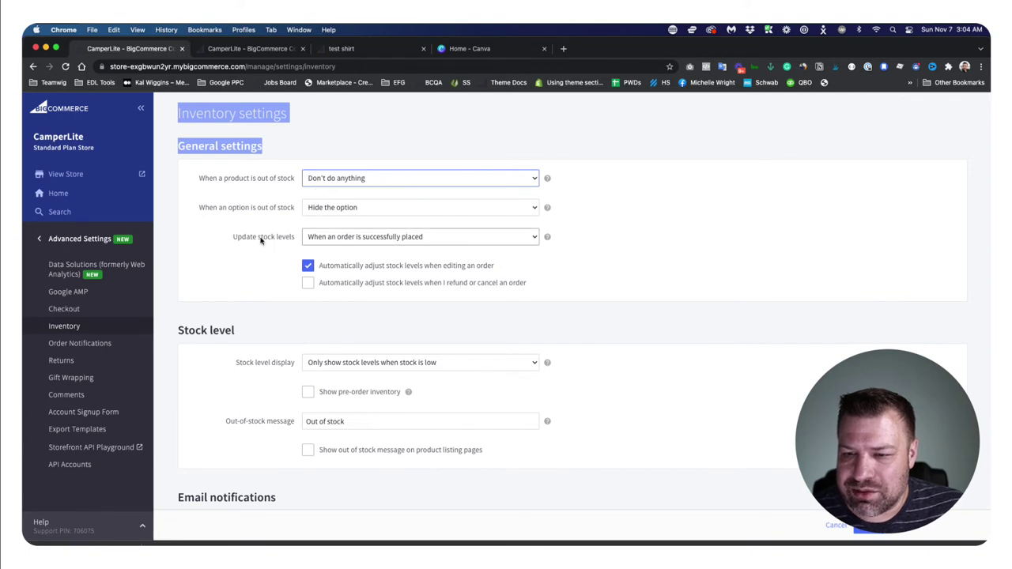
Keep out-of-stock products at Don't do anything and set Stock level display to Don't show stock levels.
click(332, 180)
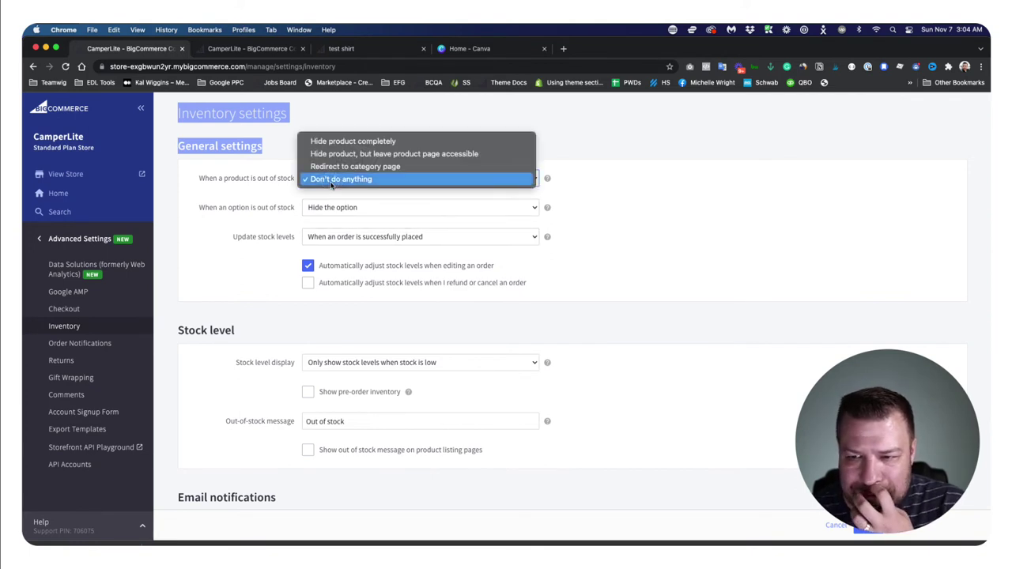
click(331, 180)
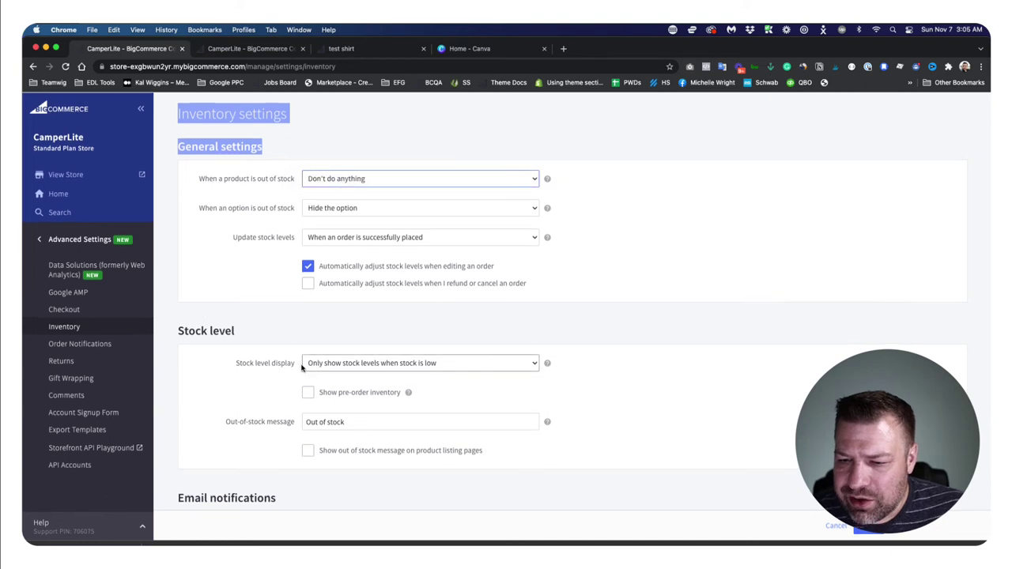
click(343, 369)
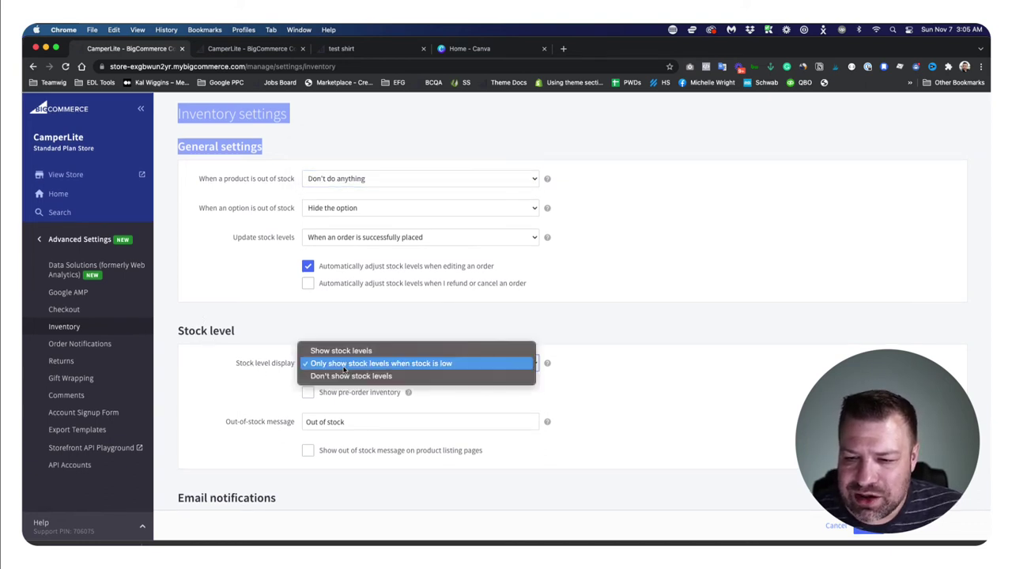
click(344, 378)
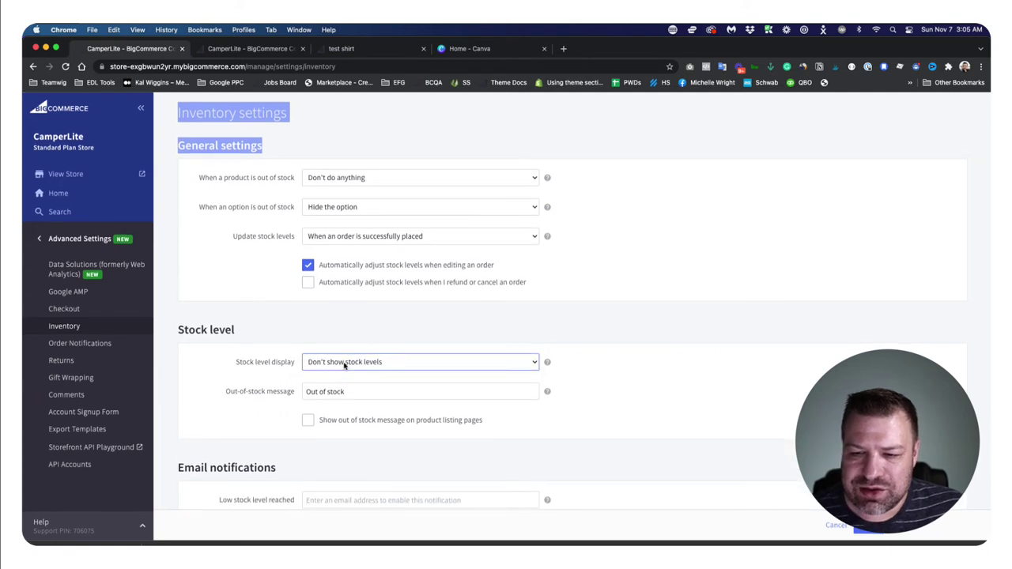
click(343, 362)
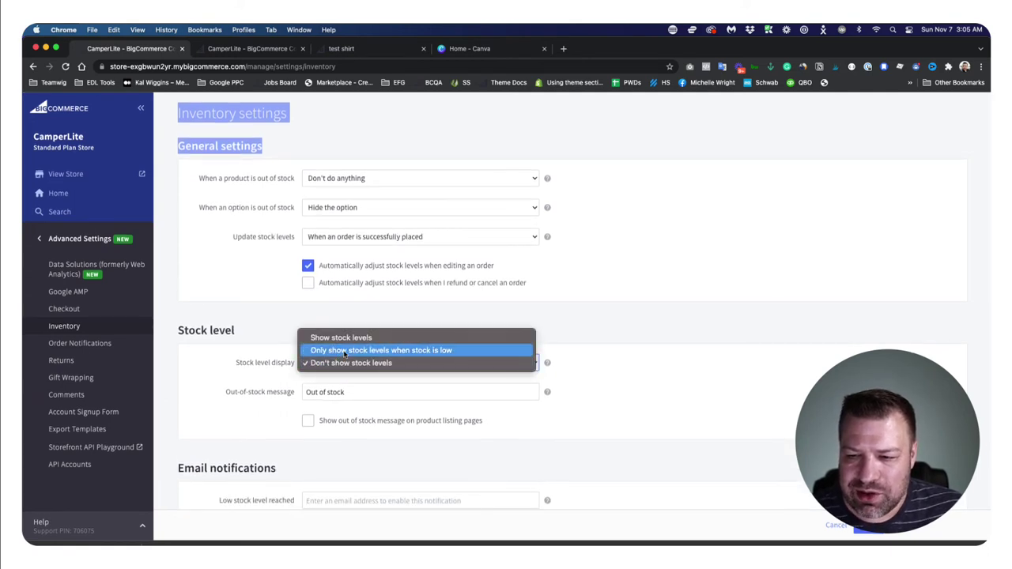
click(345, 352)
click(397, 364)
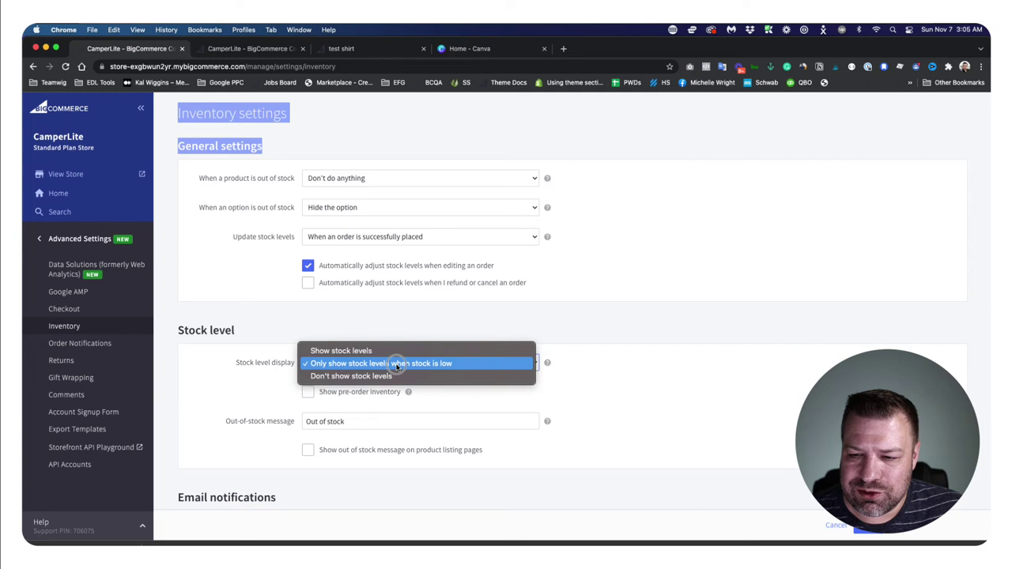
click(339, 376)
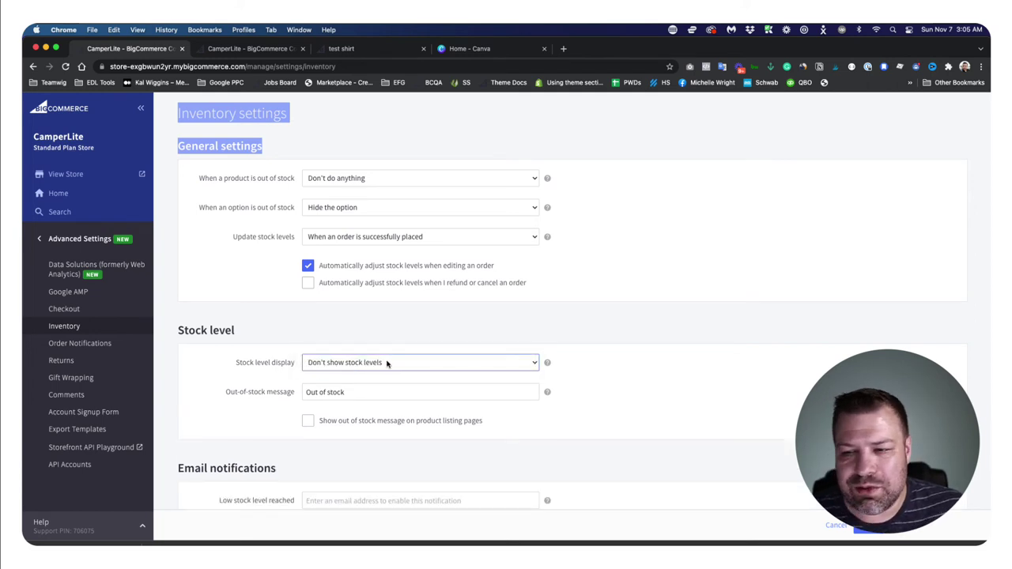